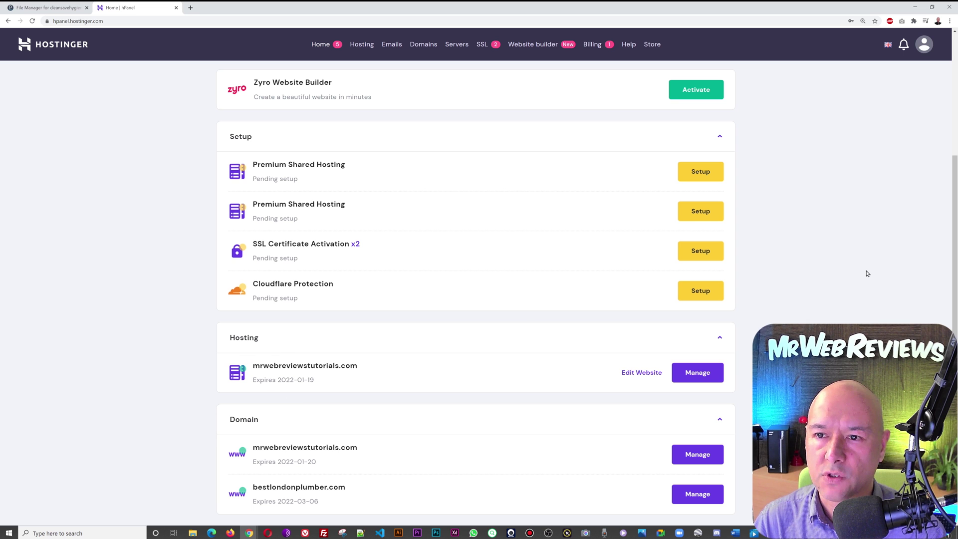
Open the Add Website page in the hosting account of mrwebreviewstutorials.com.
scroll(866, 271, up, 4)
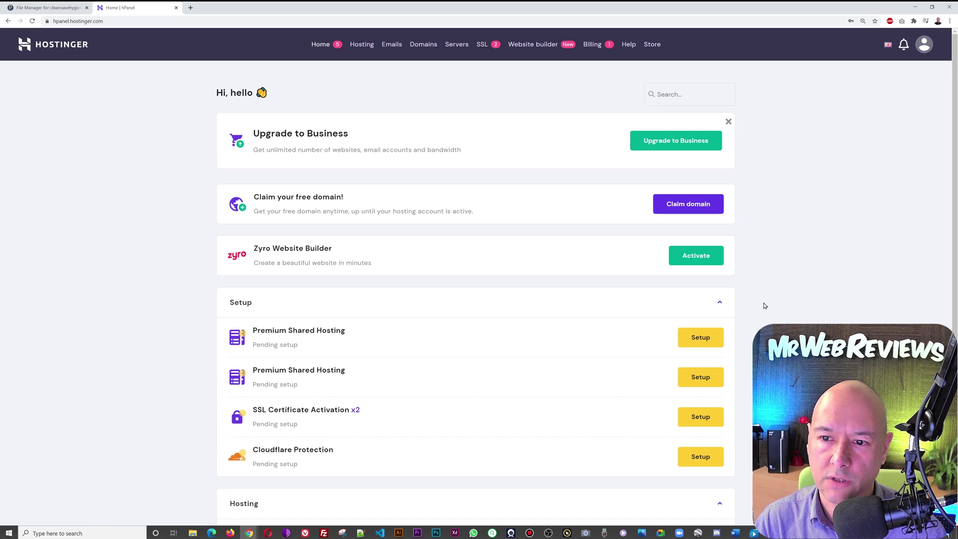
scroll(814, 282, down, 3)
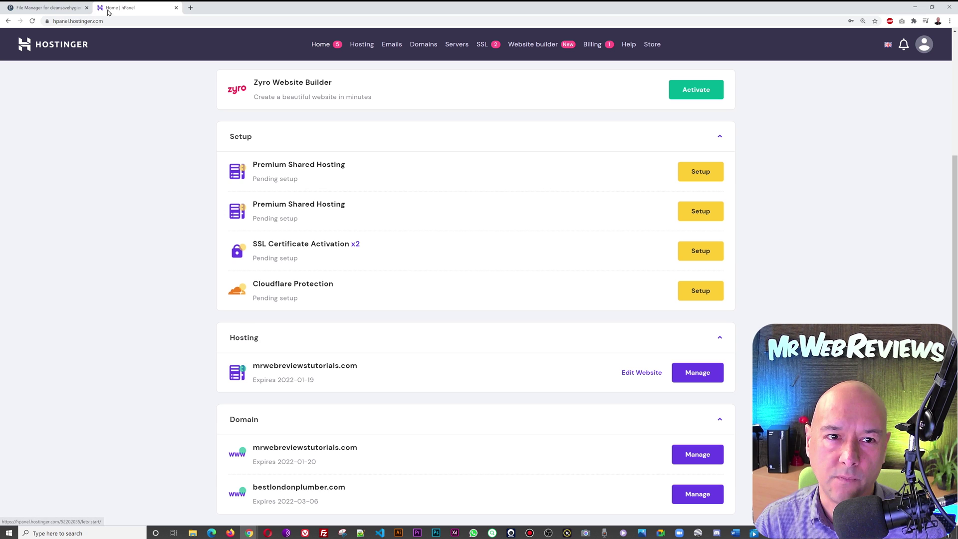
click(307, 370)
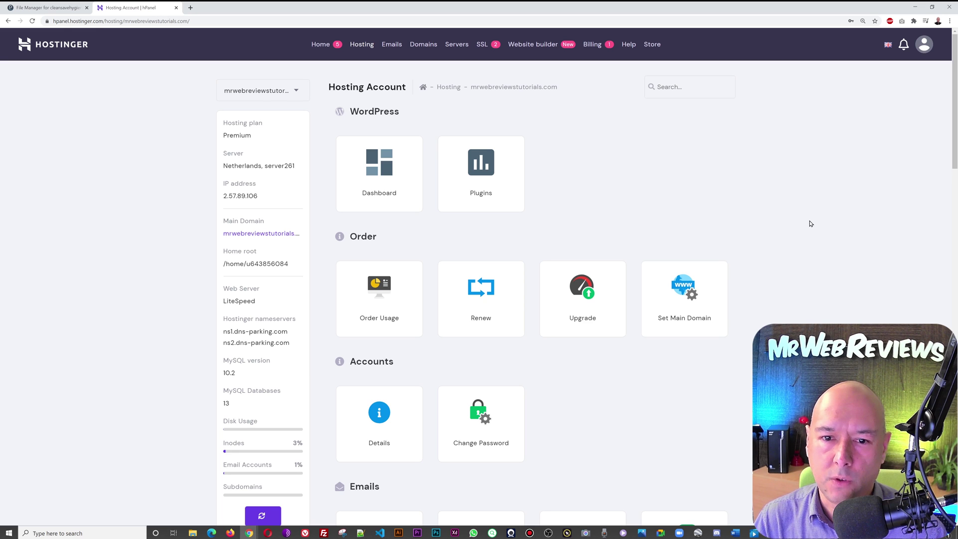
scroll(810, 224, down, 7)
scroll(810, 223, down, 2)
click(594, 338)
Add cleansavehygiene.ie as a new website on the hosting account, entering a password for it.
click(397, 186)
click(55, 8)
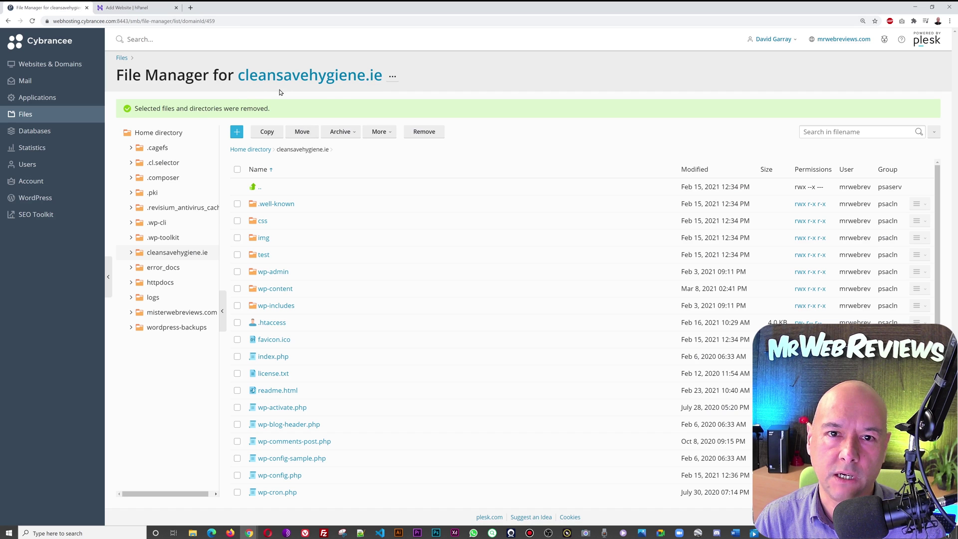
click(147, 9)
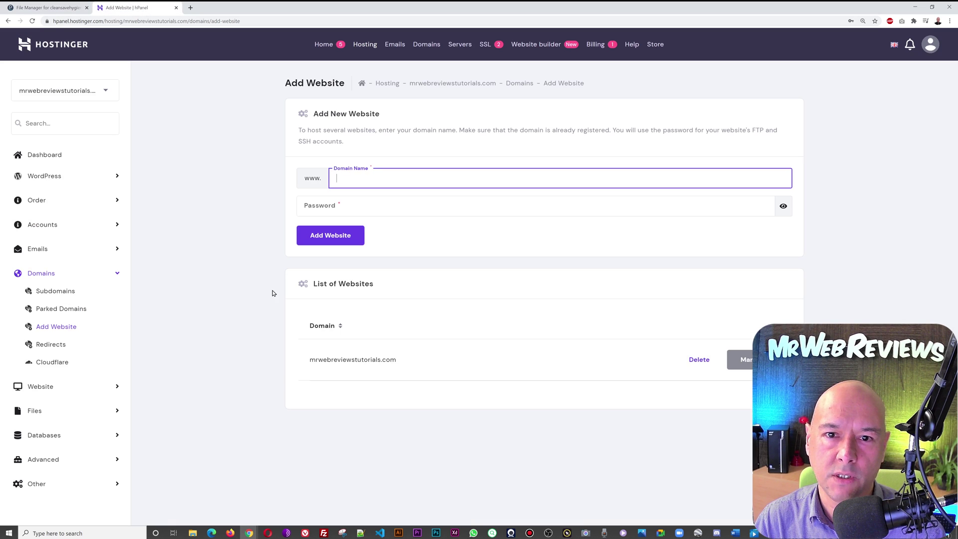
text(cleansavehygiene.ie)
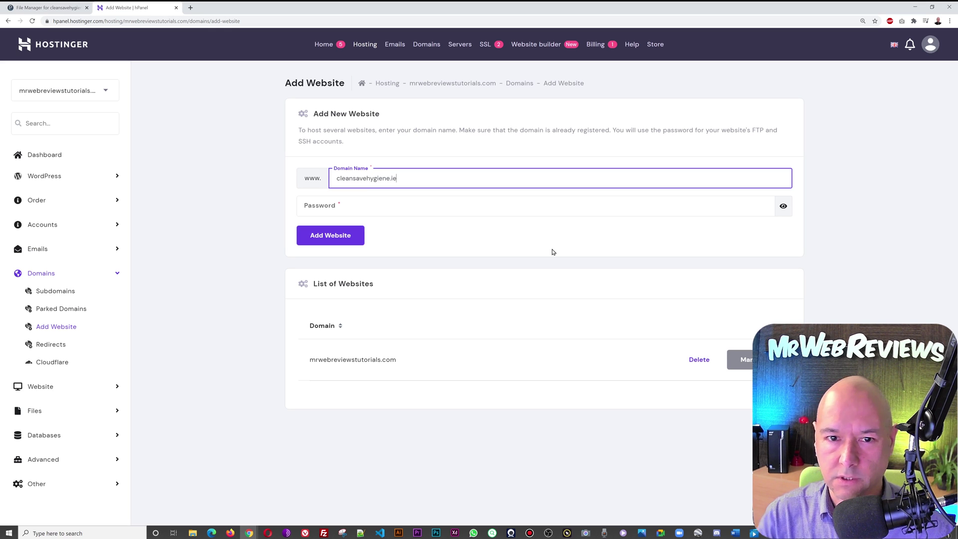
click(531, 204)
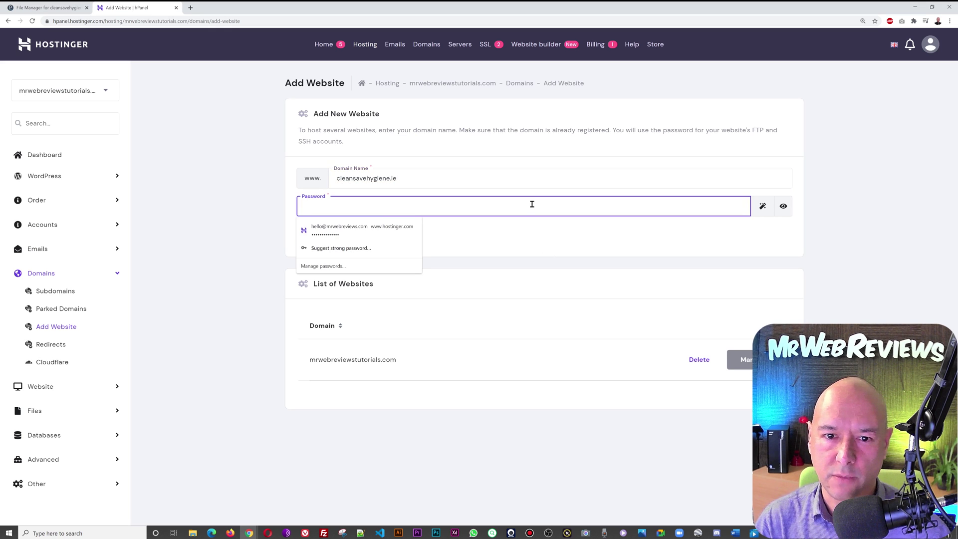
text(•••••••)
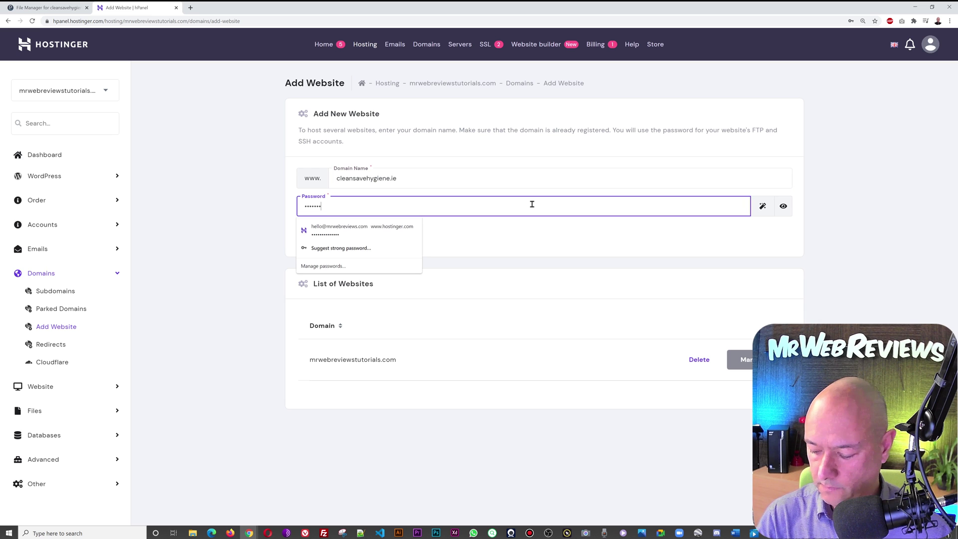
click(538, 241)
click(315, 232)
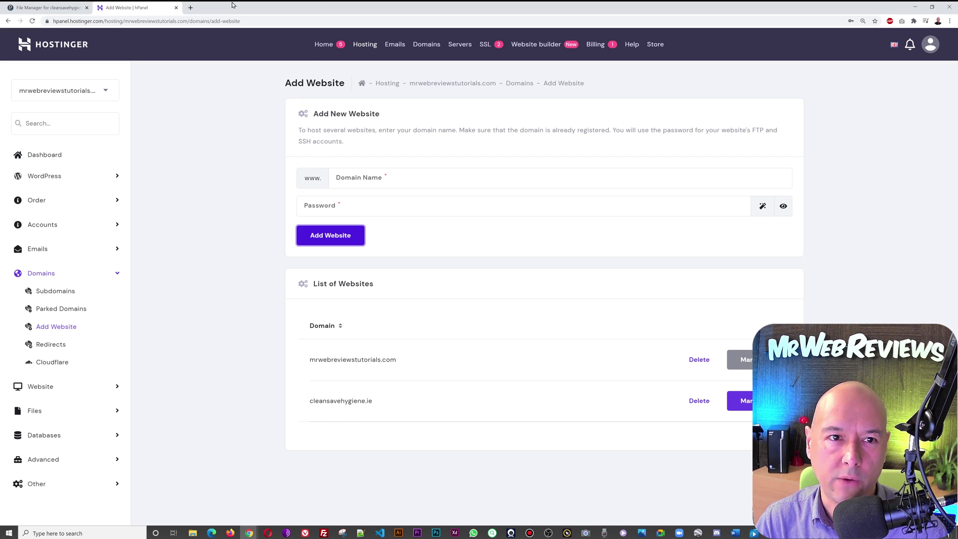
Open the hosting management page of cleansavehygiene.ie and dismiss the browser's offer to save the password.
click(57, 7)
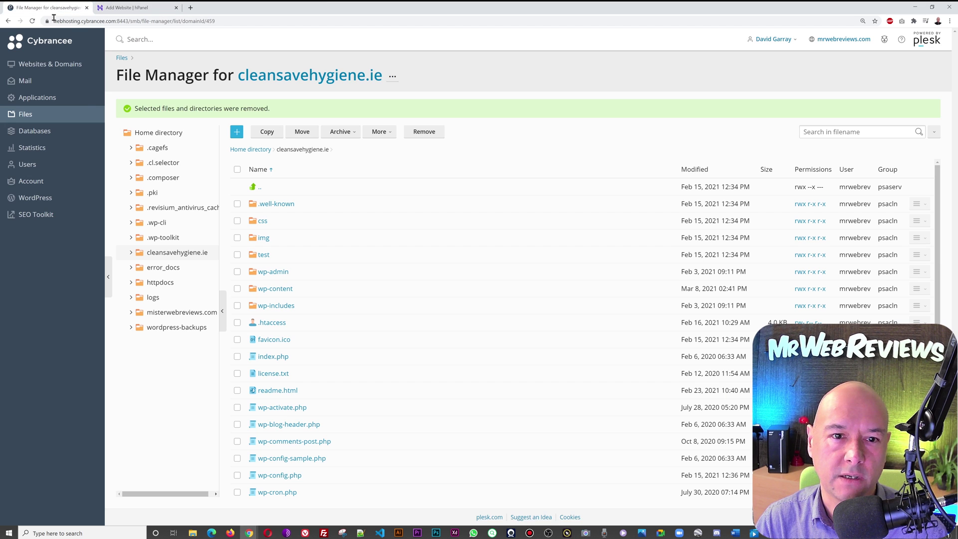
click(112, 7)
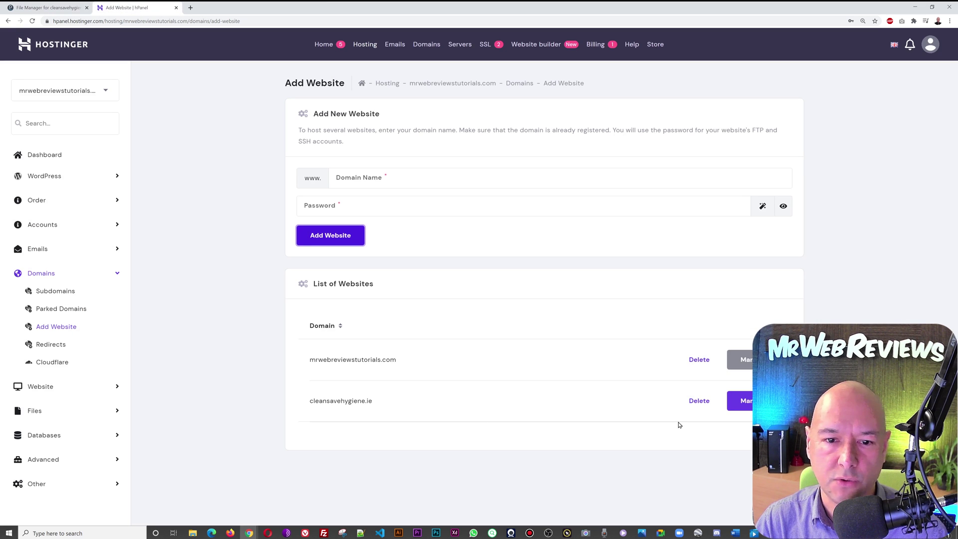
click(740, 401)
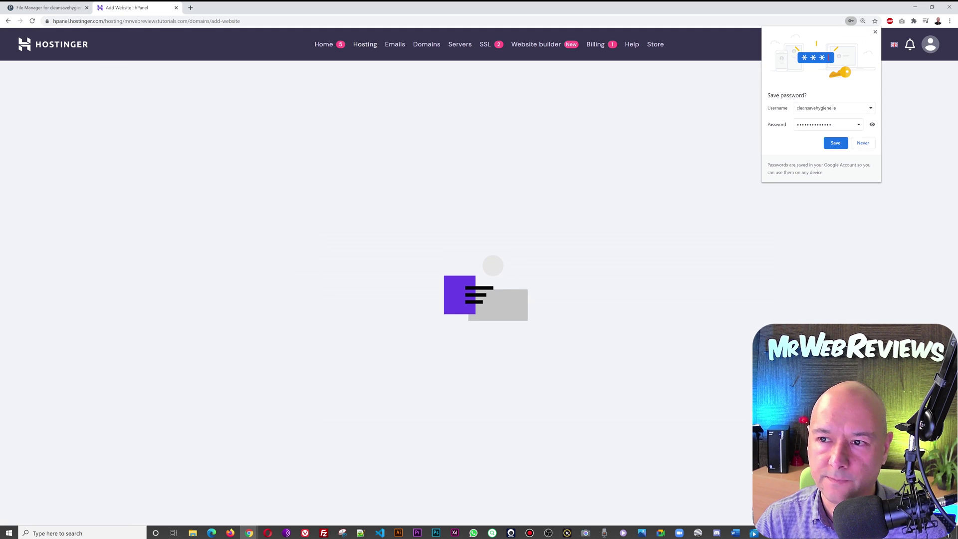
click(876, 32)
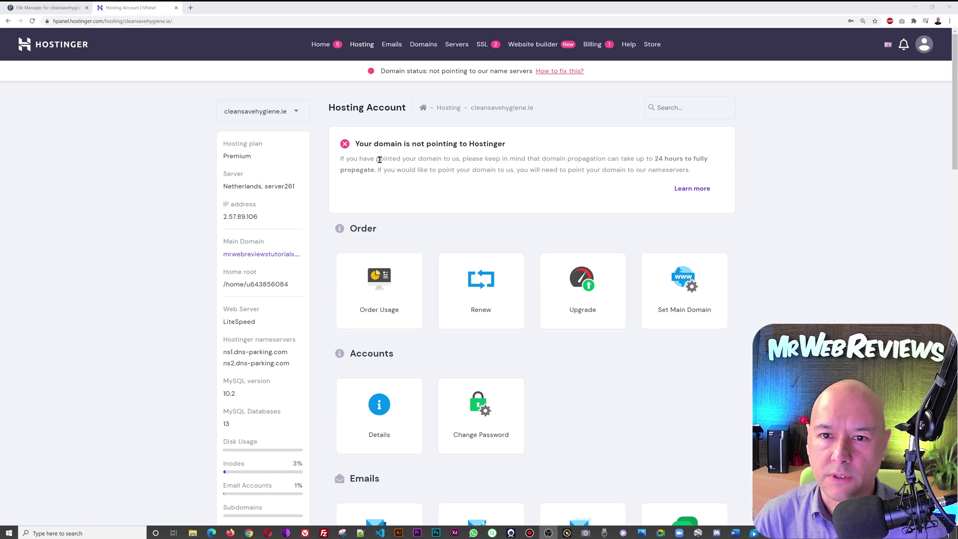
Switch to the Plesk file manager and compress everything in the cleansavehygiene.ie folder into an archive named cleansaveBACKUP.zip.
click(48, 7)
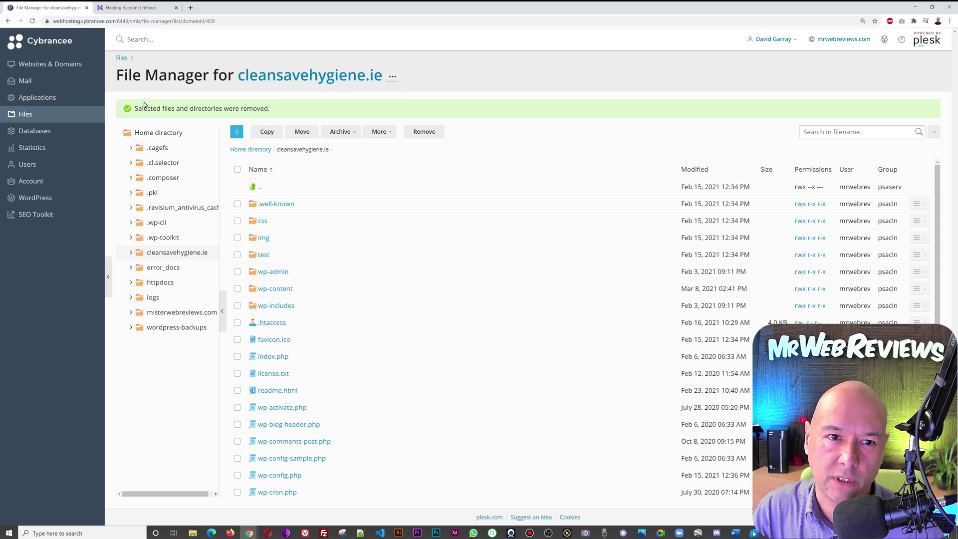
click(137, 10)
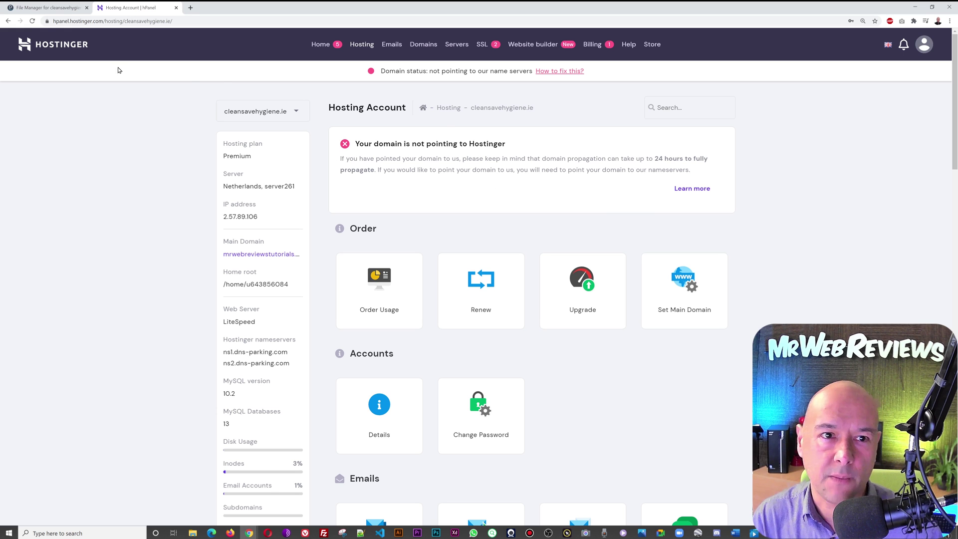
click(36, 9)
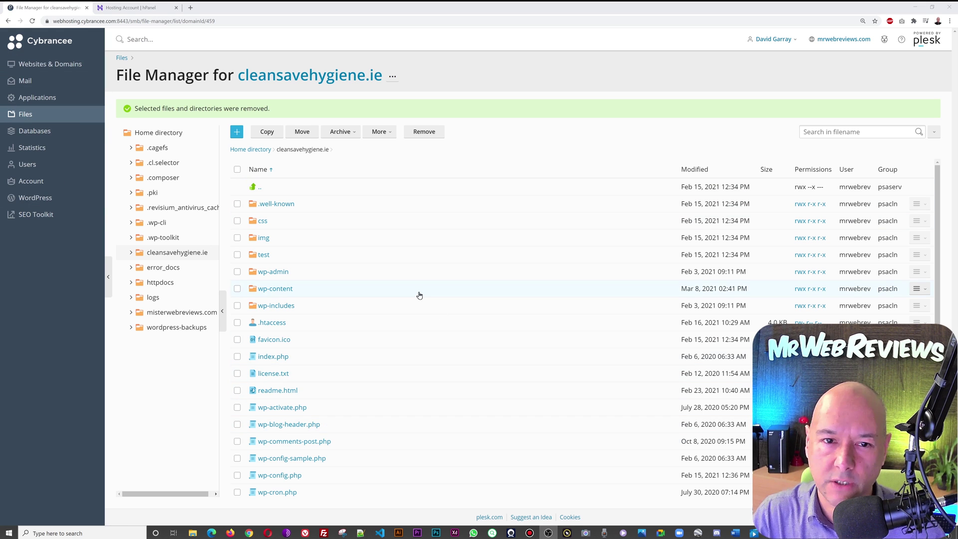
scroll(419, 296, down, 3)
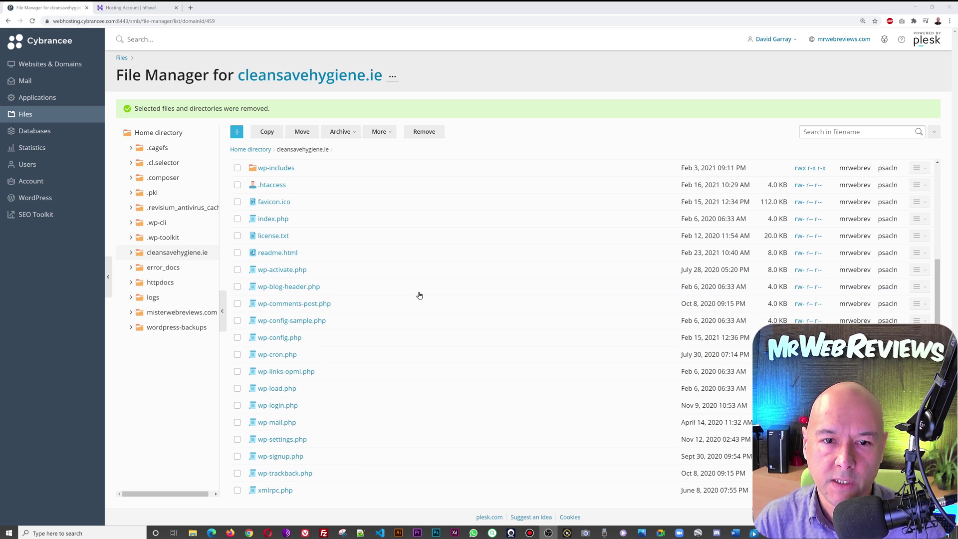
scroll(419, 296, up, 3)
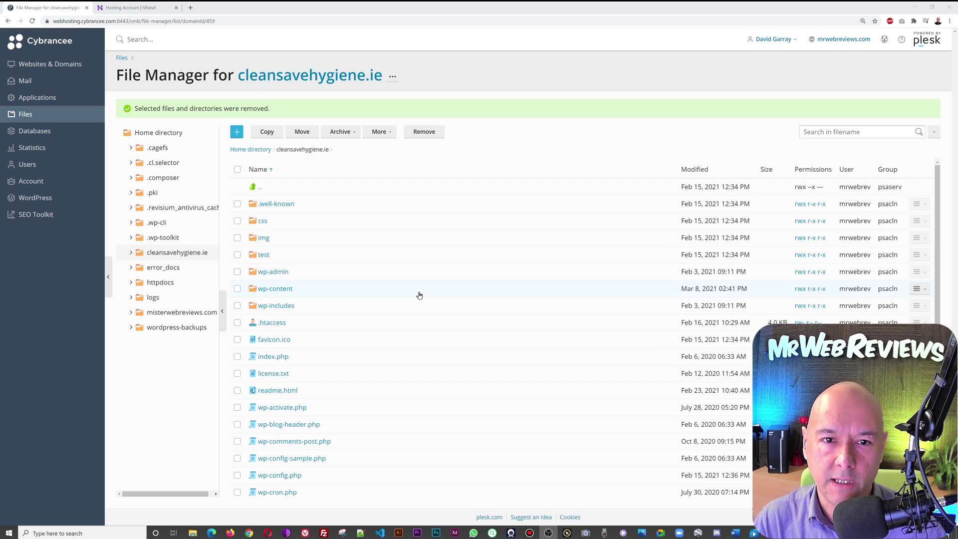
click(237, 170)
click(354, 135)
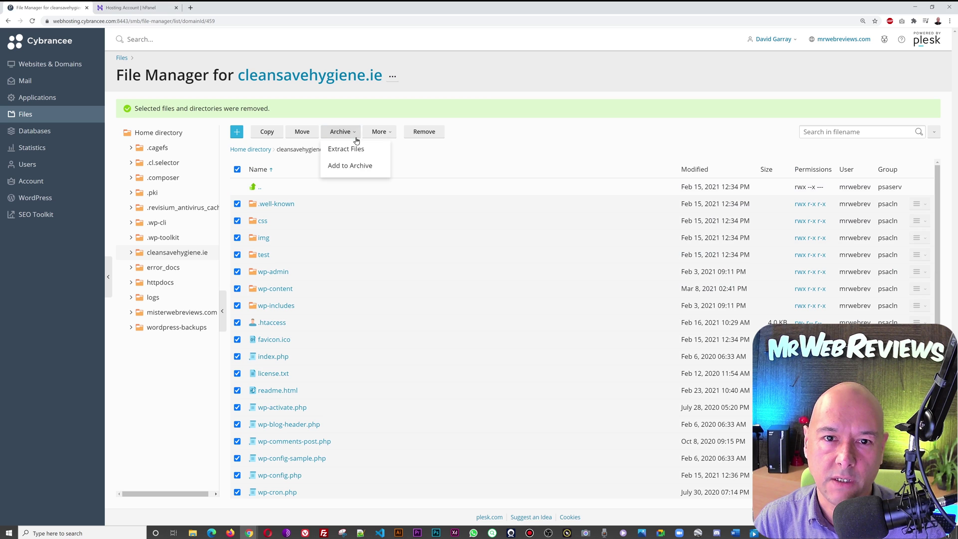
click(356, 169)
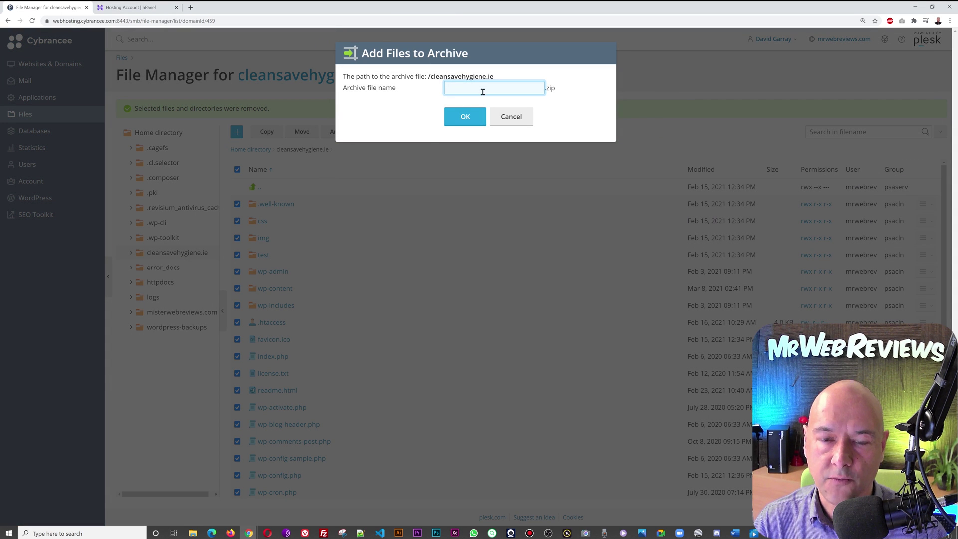
text(cleansaveBACKU)
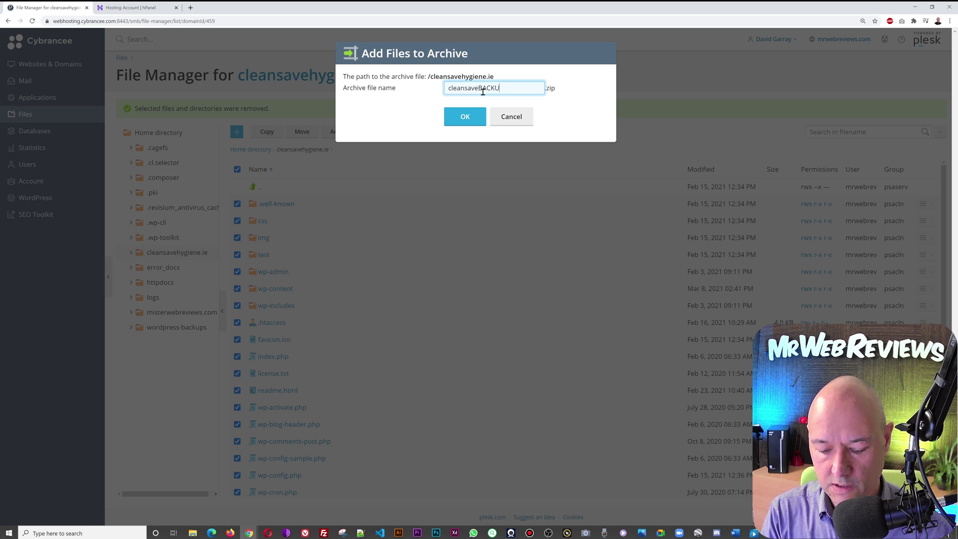
text(P)
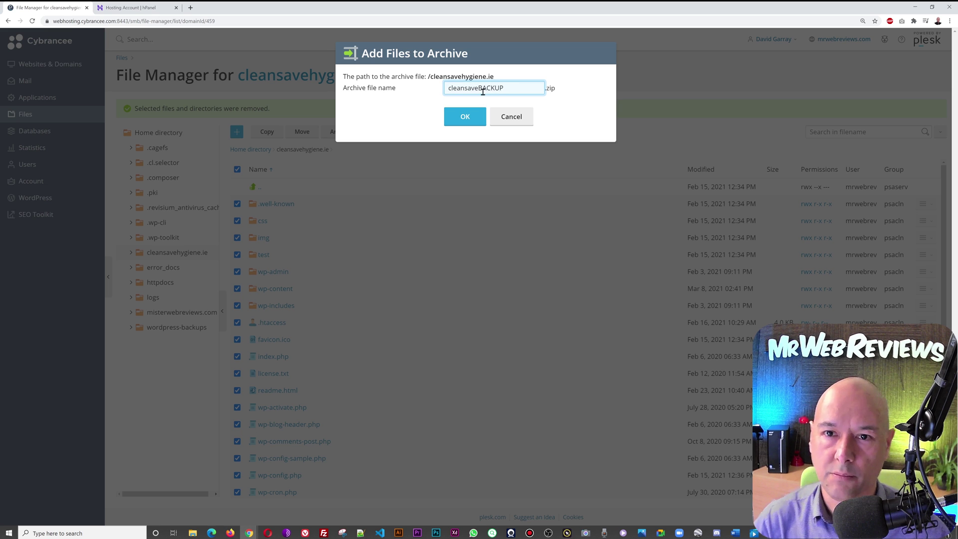
click(468, 119)
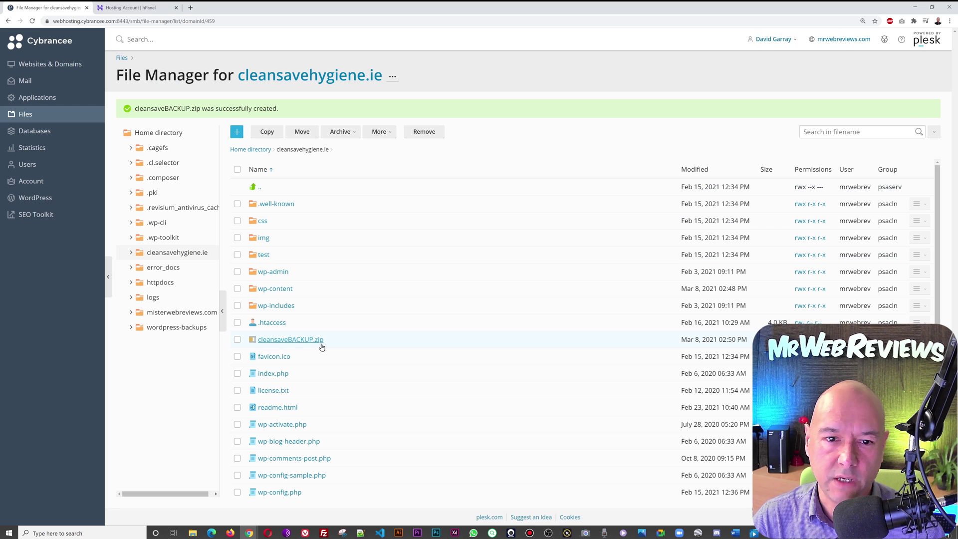
Download cleansaveBACKUP.zip to the Tutorials folder on drive E and clear its selection in the file list.
click(237, 341)
key(alt+Tab)
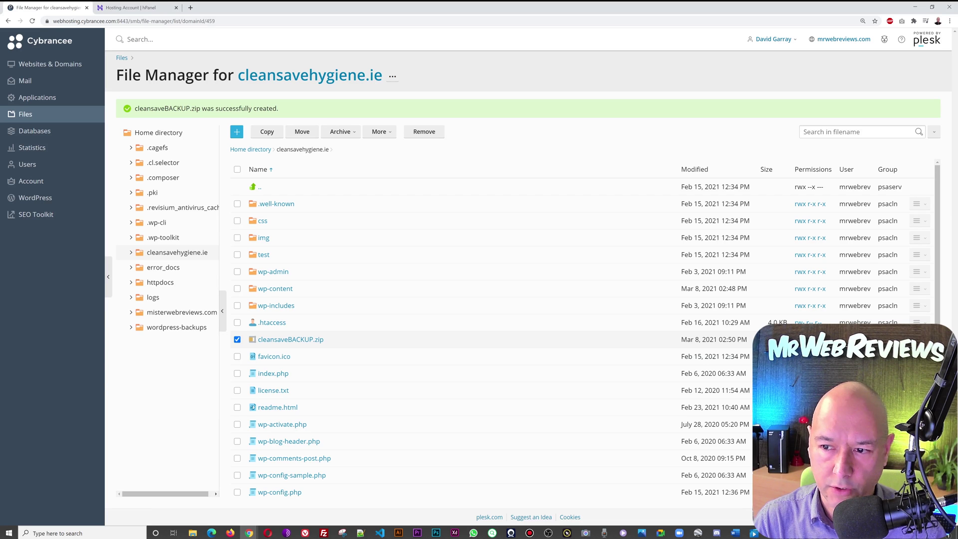
click(887, 394)
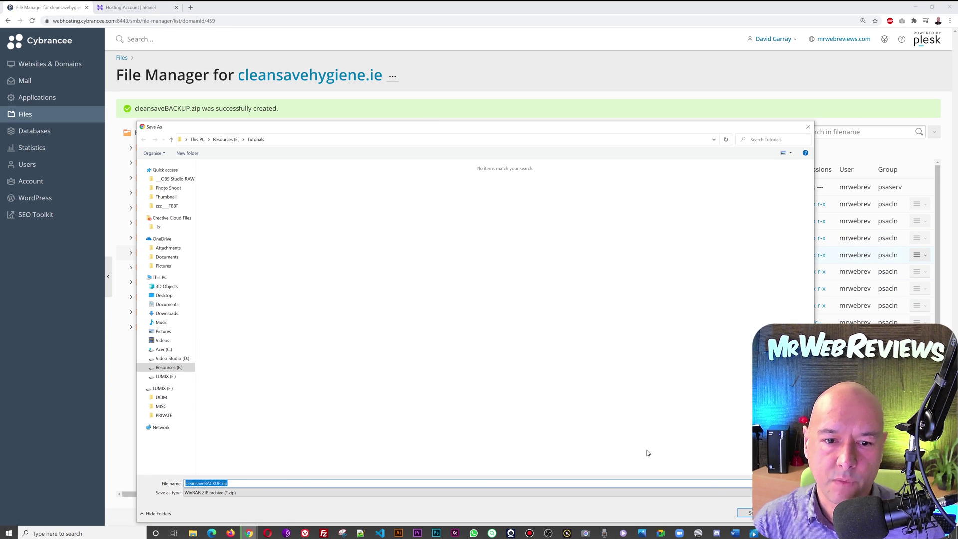
click(744, 512)
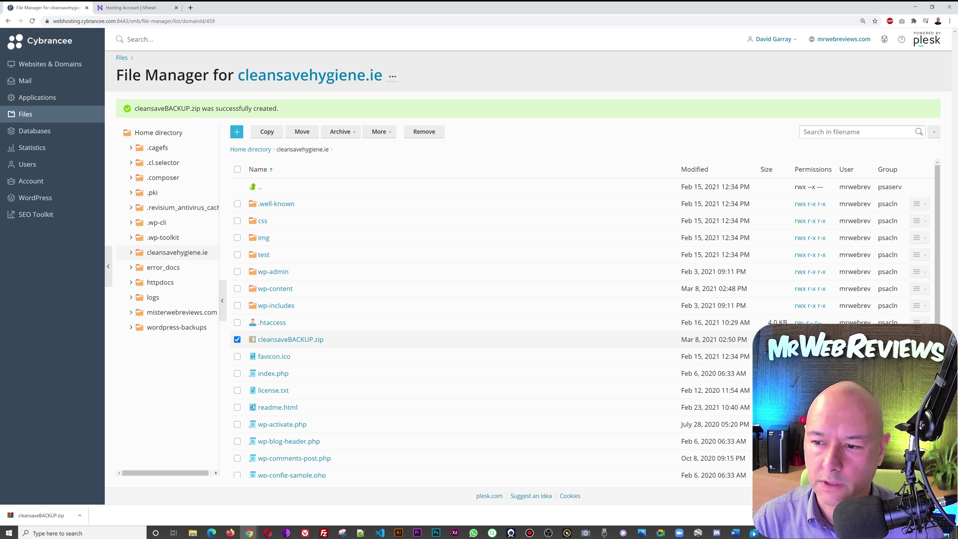
click(950, 514)
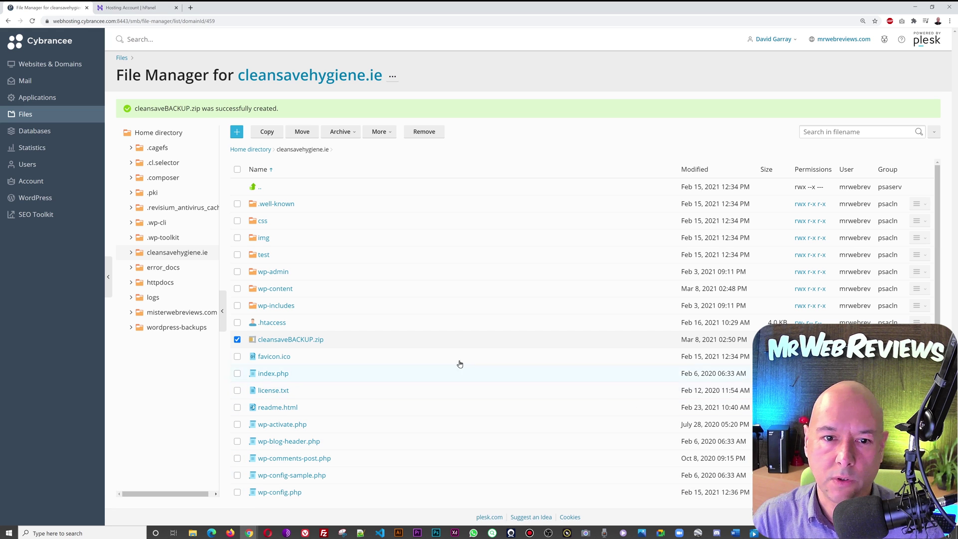
click(238, 341)
Go to the Plesk databases and open mrwebrev_wp_2isa7 in phpMyAdmin.
scroll(441, 336, down, 3)
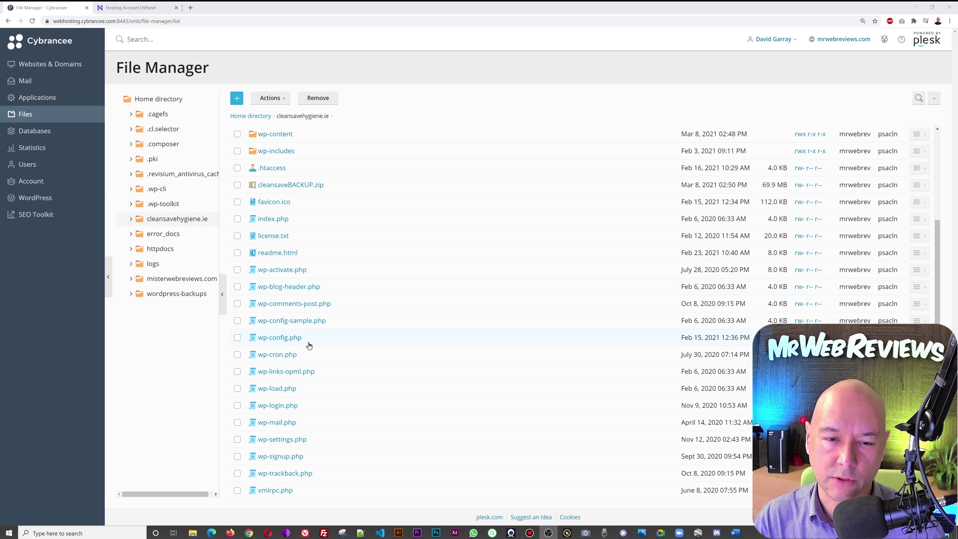
click(39, 133)
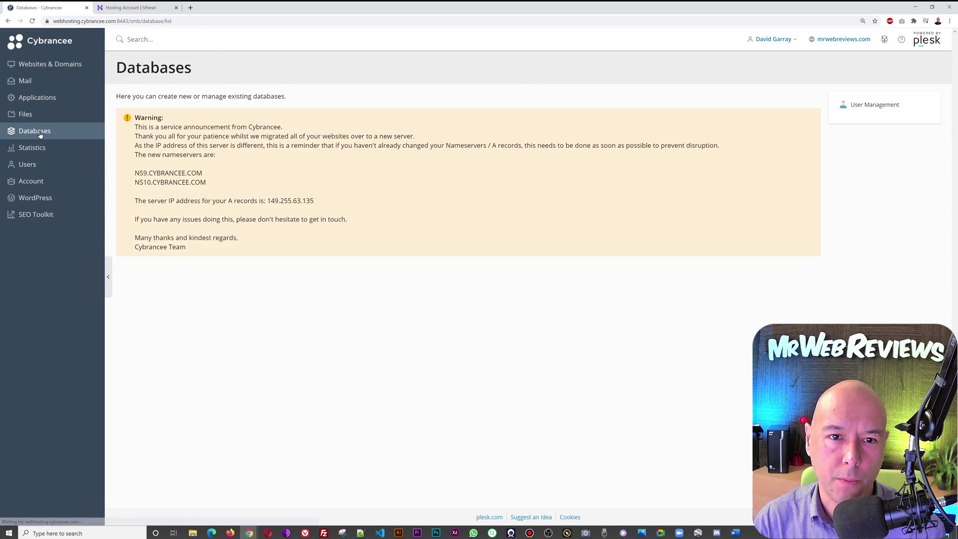
scroll(521, 262, down, 3)
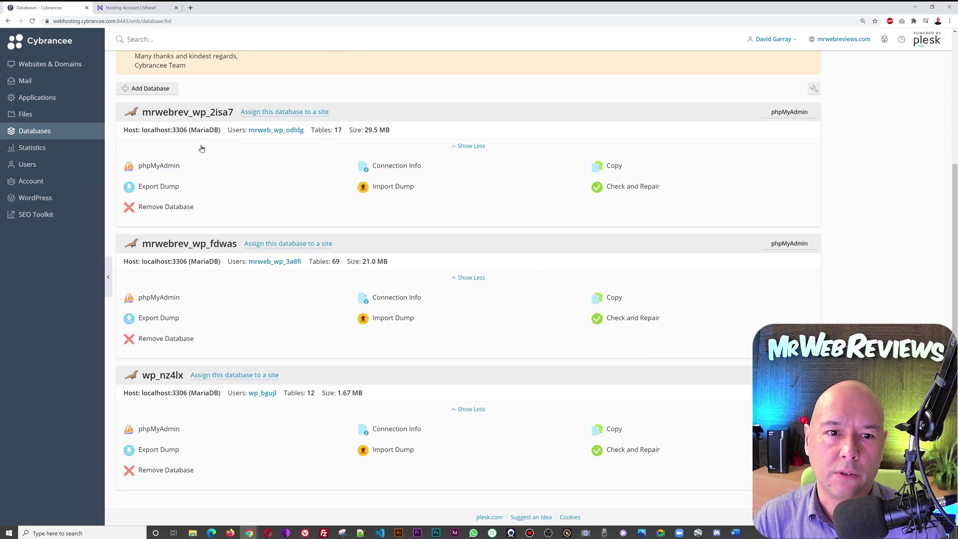
click(161, 171)
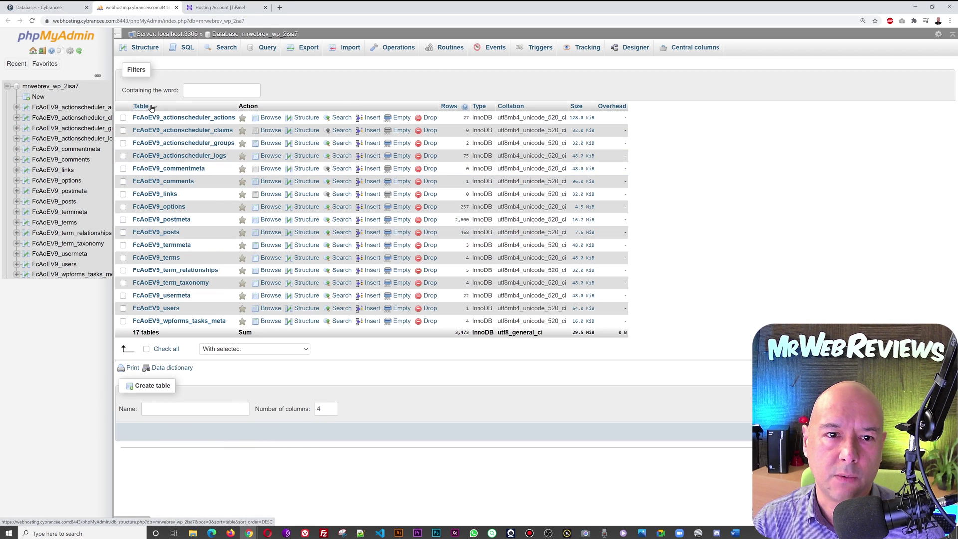
Export the mrwebrev_wp_2isa7 database with the Quick method in SQL format, saving mrwebrev_wp_2isa7.sql in the Tutorials folder.
click(310, 51)
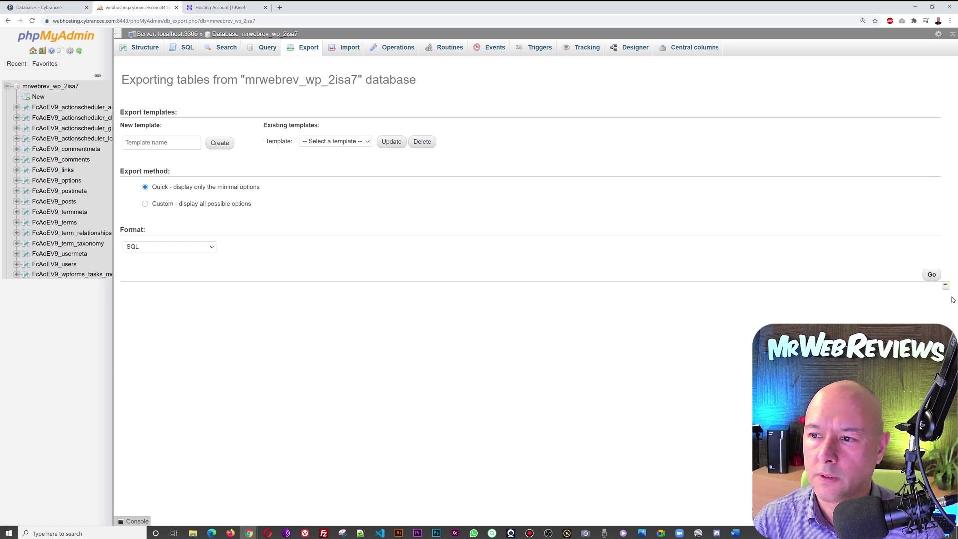
click(931, 276)
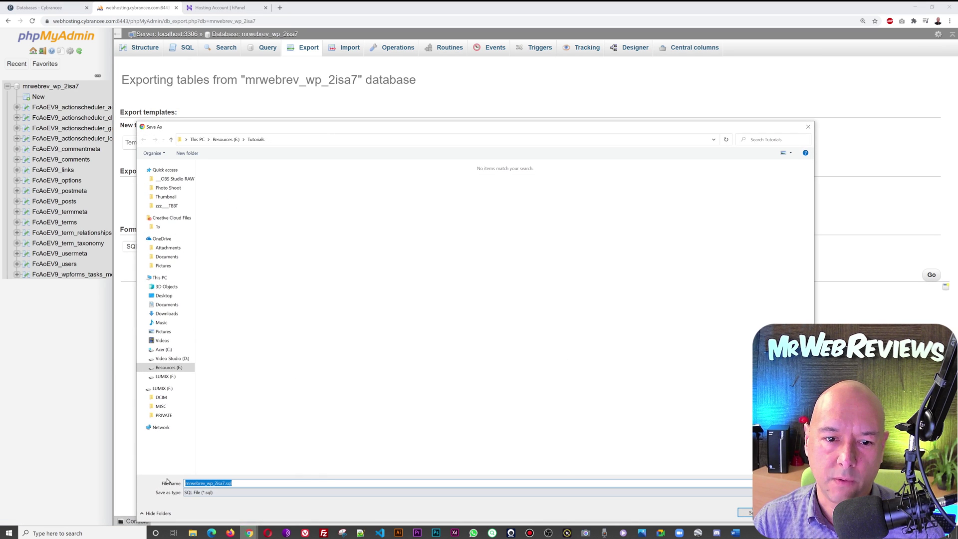
click(742, 512)
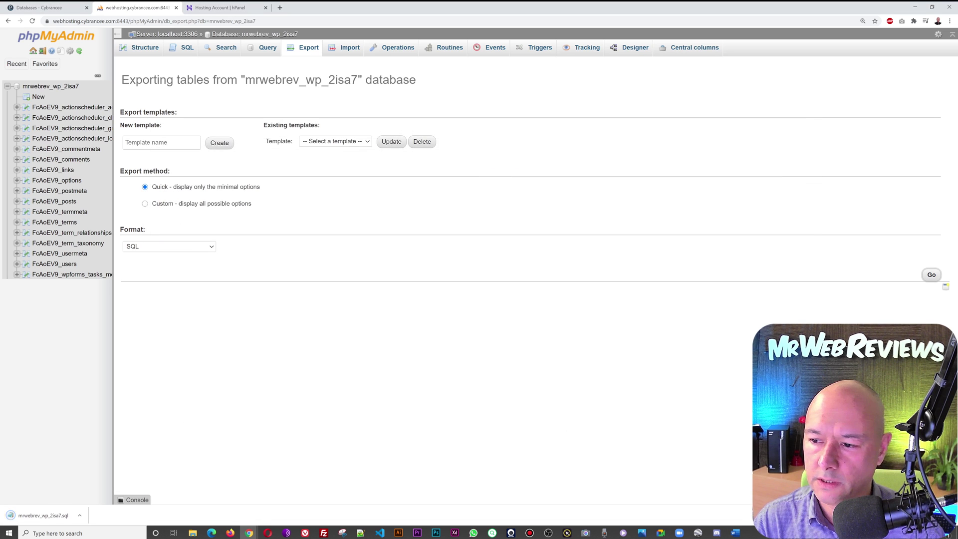
click(949, 514)
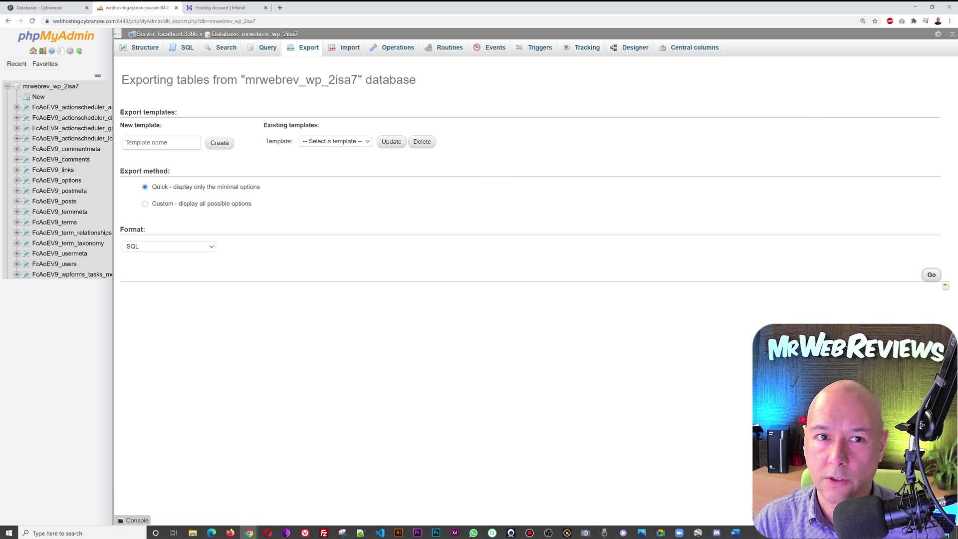
Close phpMyAdmin, switch to Hostinger's hPanel and start a WordPress installation for cleansavehygiene.ie in the Auto Installer.
click(176, 8)
click(131, 7)
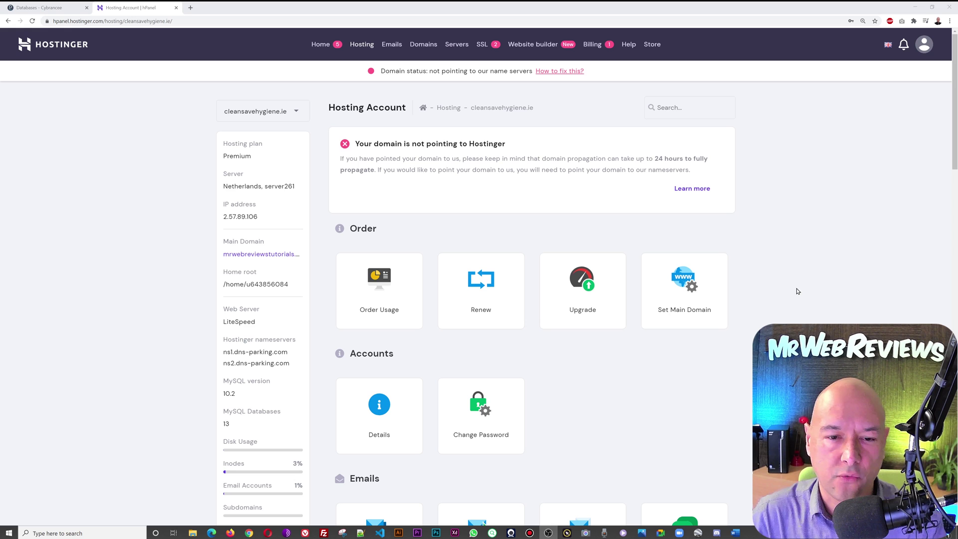
scroll(797, 291, down, 5)
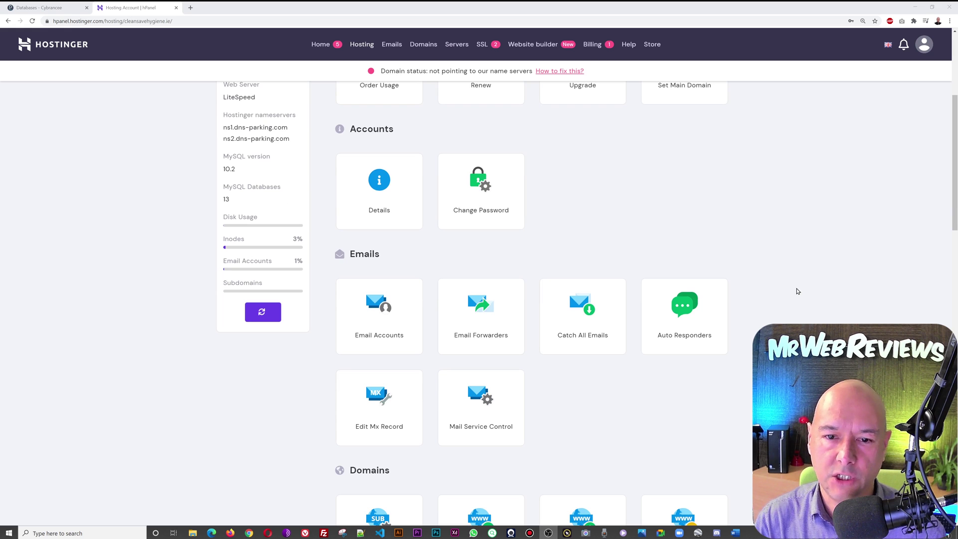
scroll(797, 291, down, 8)
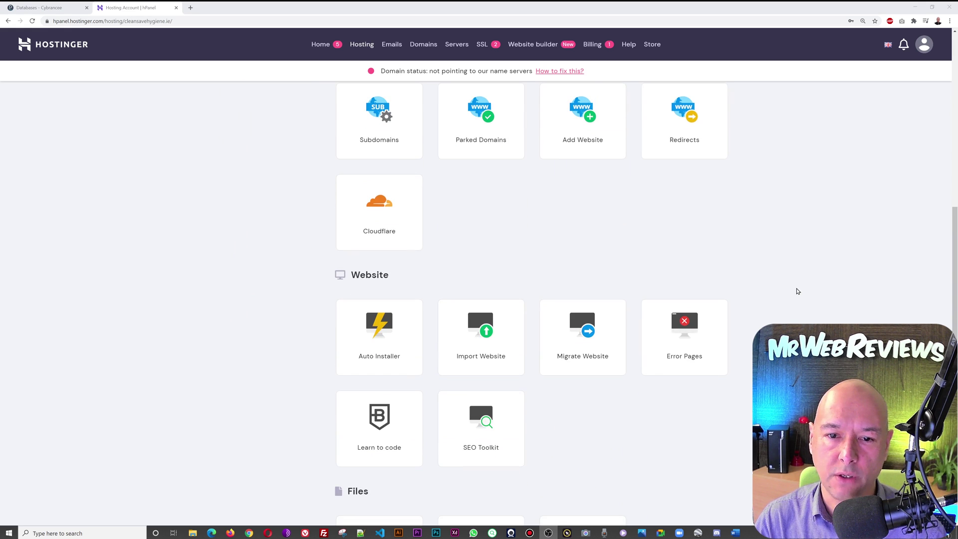
scroll(794, 289, down, 2)
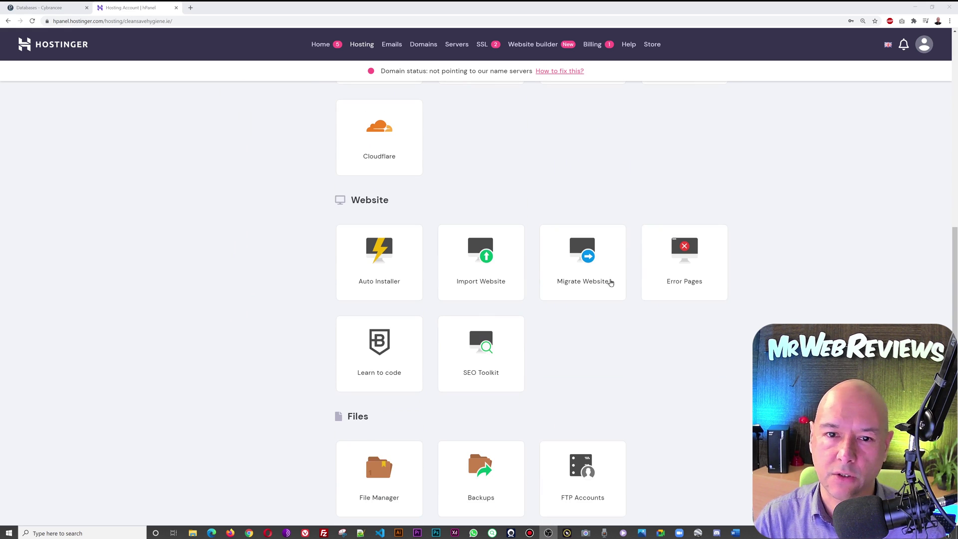
click(384, 285)
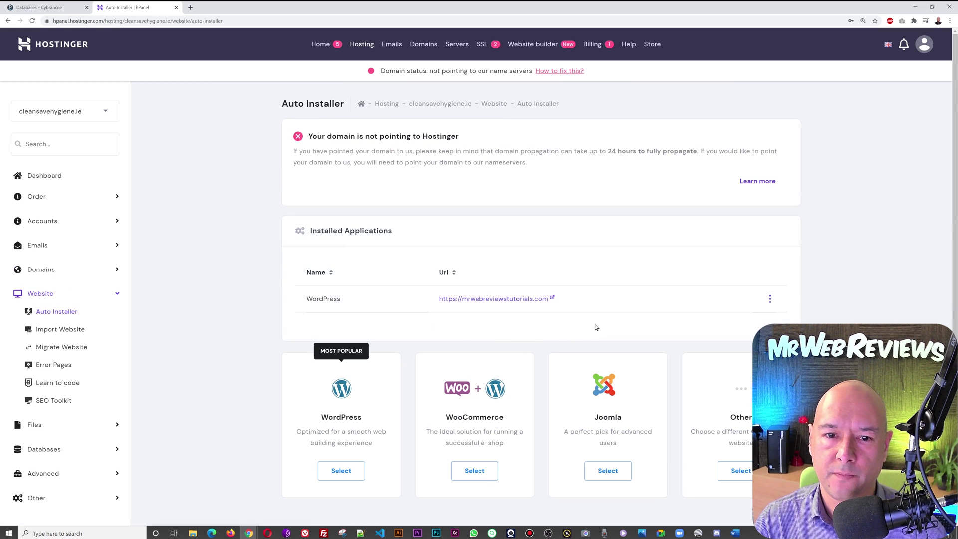
scroll(750, 281, down, 1)
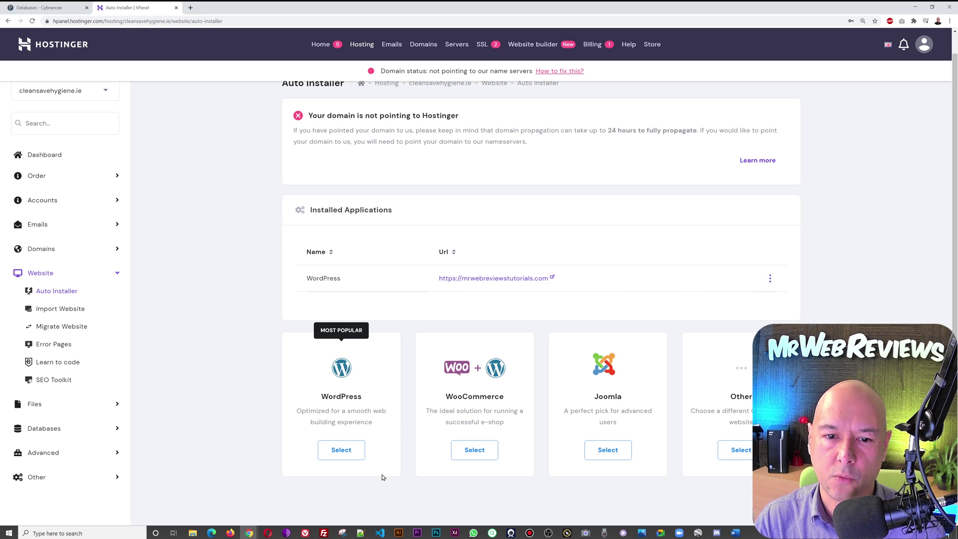
click(348, 451)
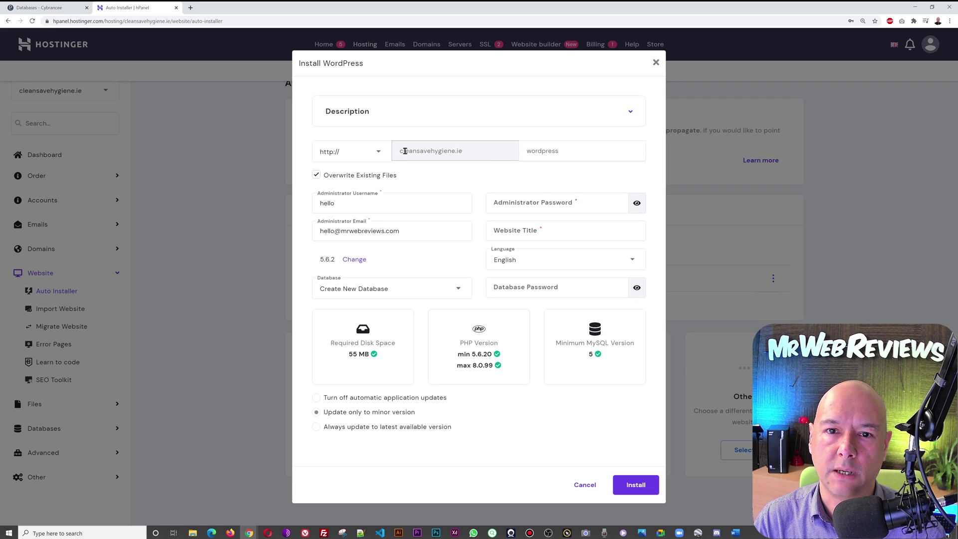
click(553, 157)
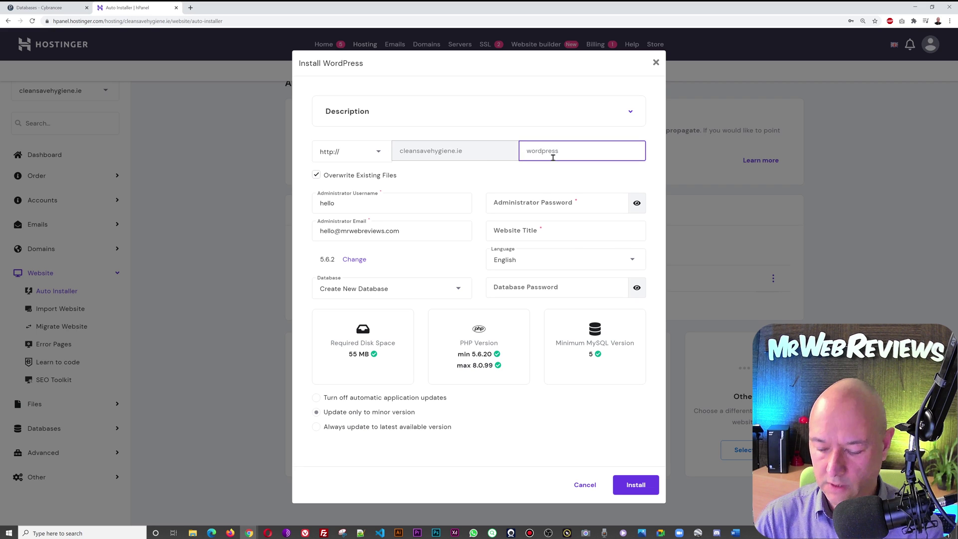
click(378, 151)
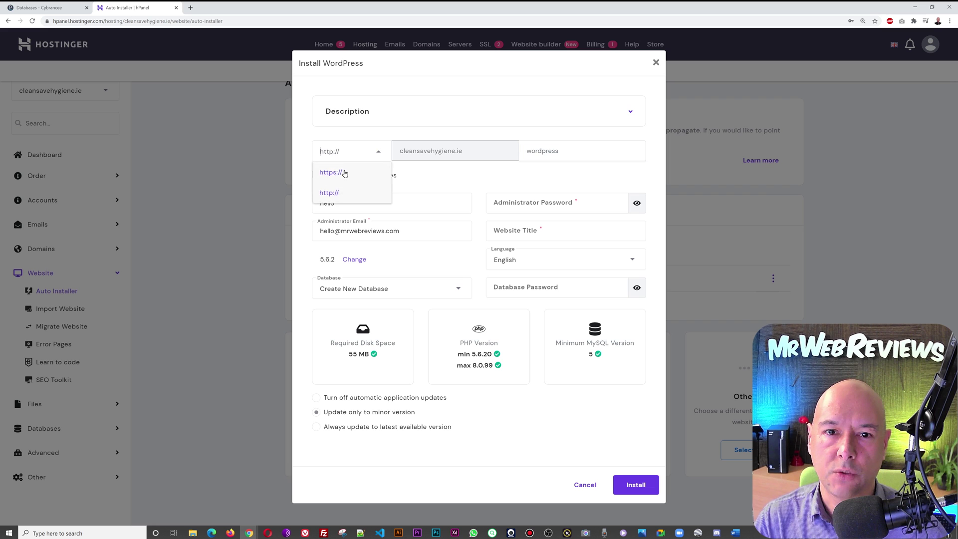
click(342, 176)
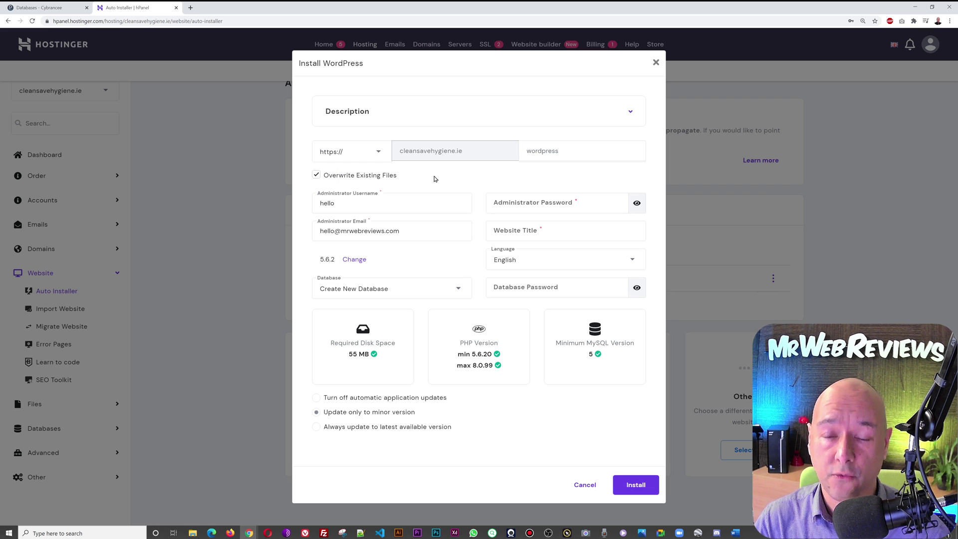
Set the WordPress administrator username to mrwebreviews and enter the administrator password.
double_click(425, 205)
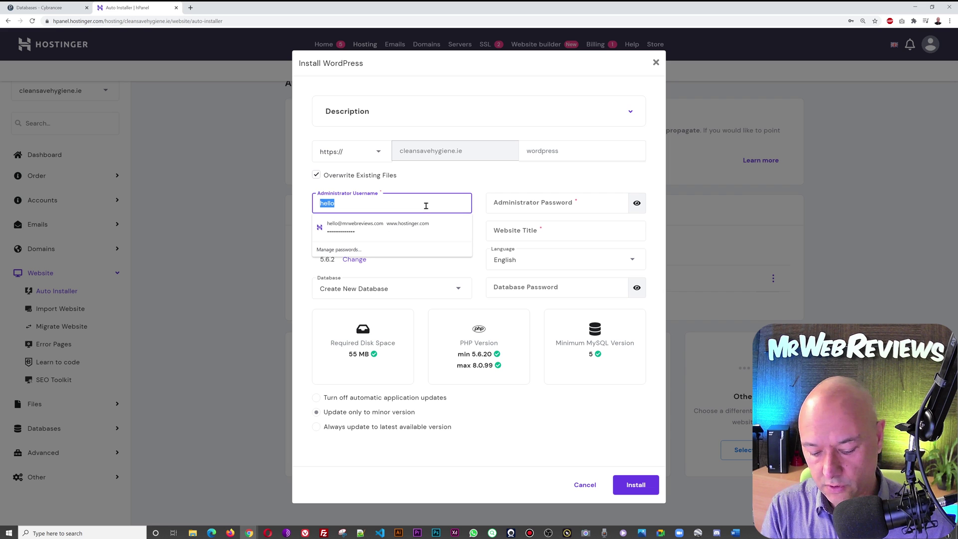
text(mrwebreviews)
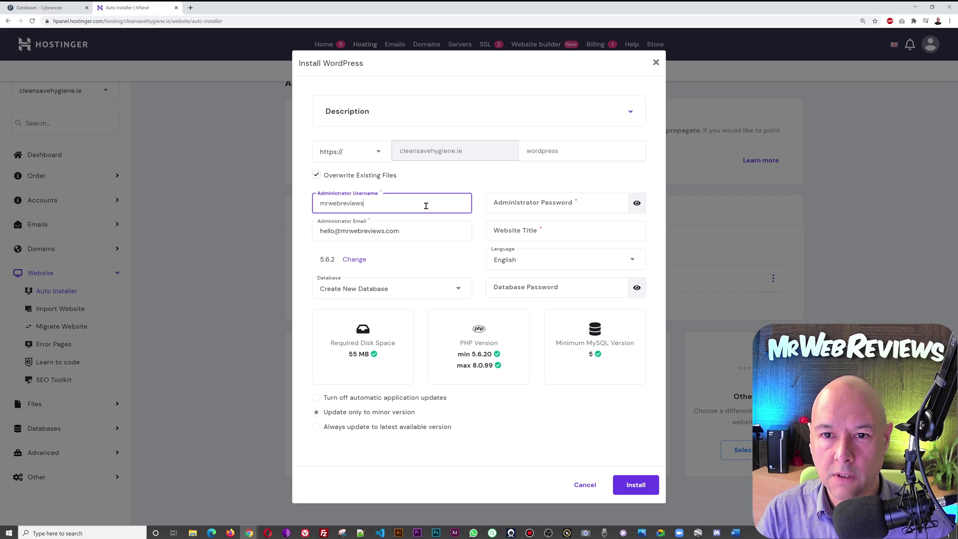
key(Tab)
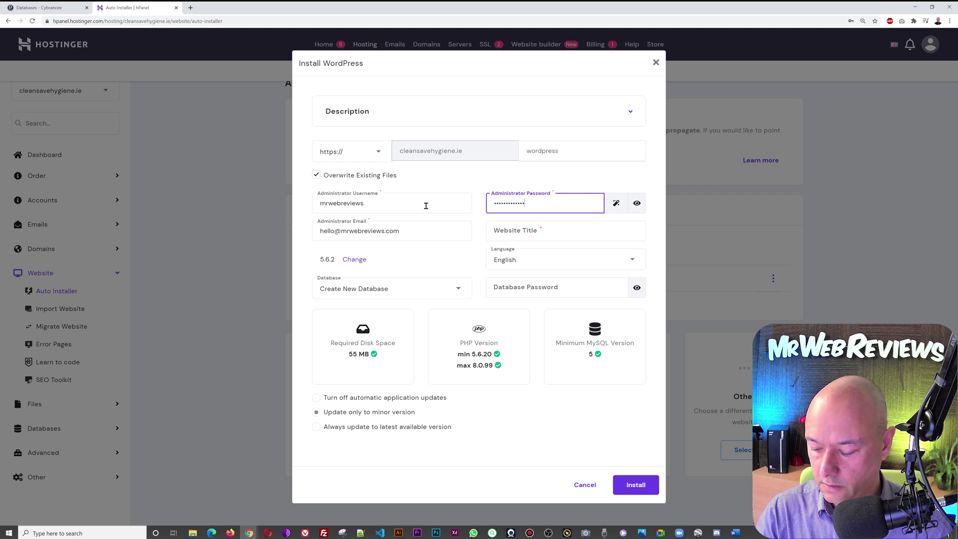
Title the website Clean Save Hygiene Solutions Ltd, choose always updating to the latest available version, and install WordPress.
key(Tab)
key(Tab)
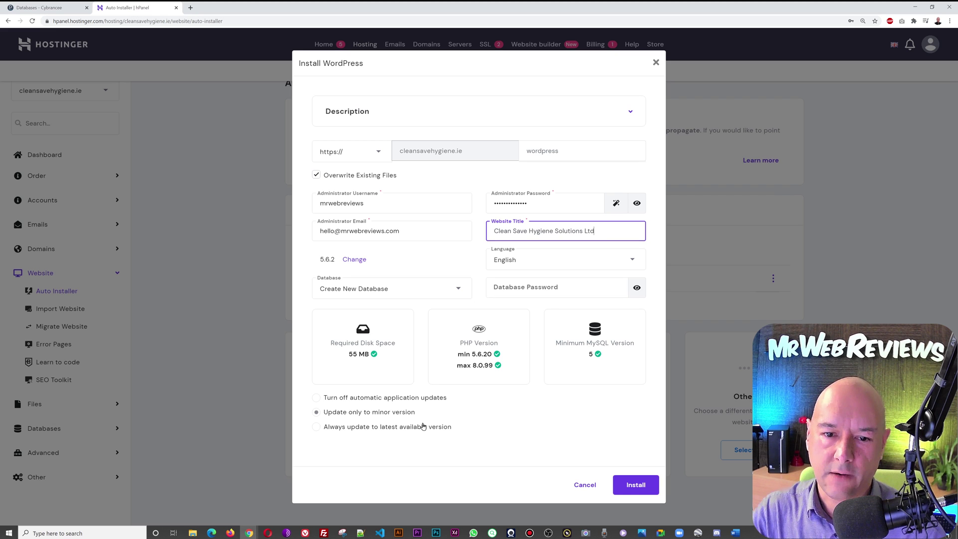
click(397, 428)
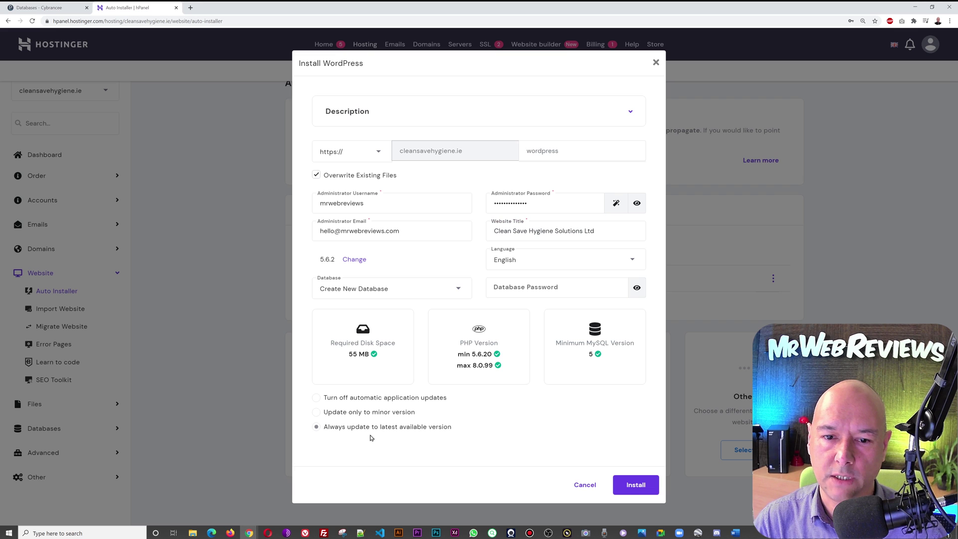
click(637, 486)
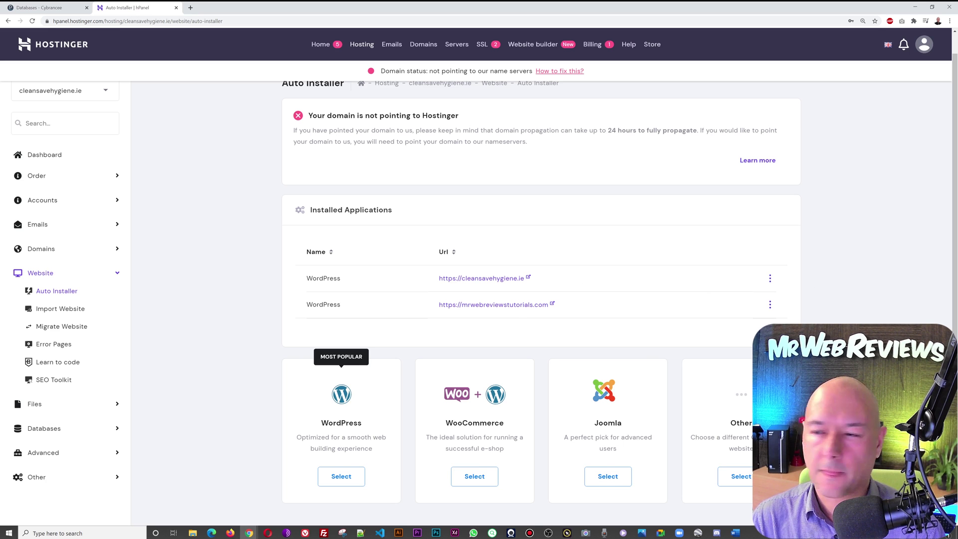
Open the public_html folder of cleansavehygiene.ie in Hostinger's File Manager.
scroll(478, 279, up, 1)
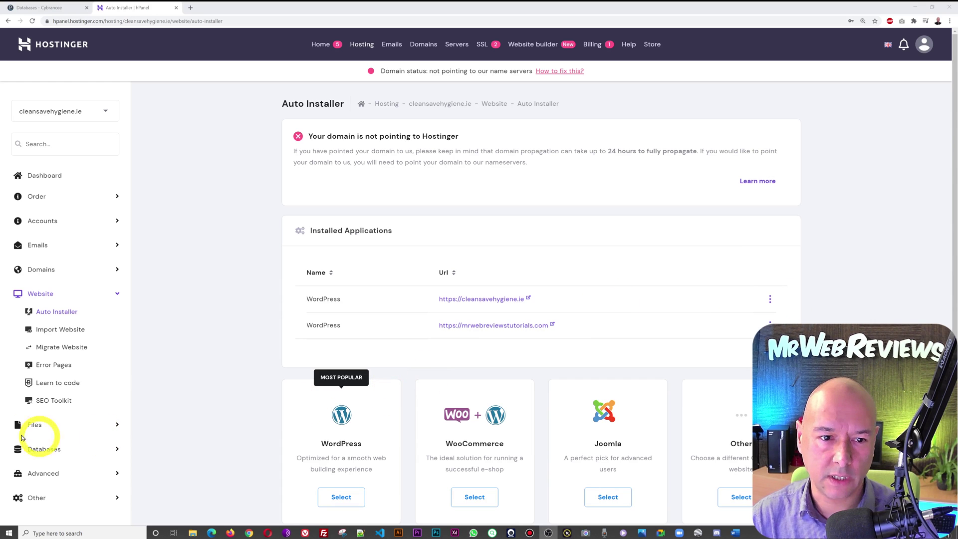
click(35, 425)
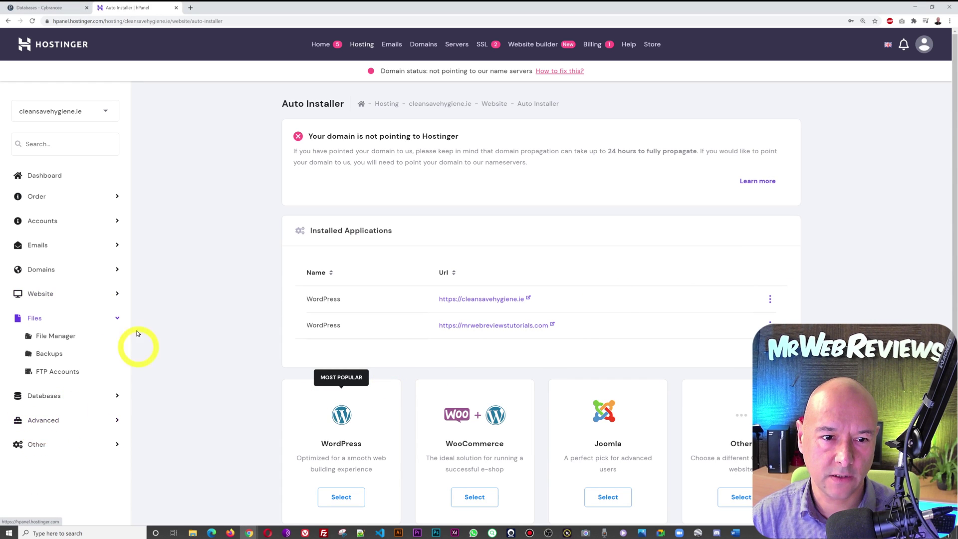
click(70, 340)
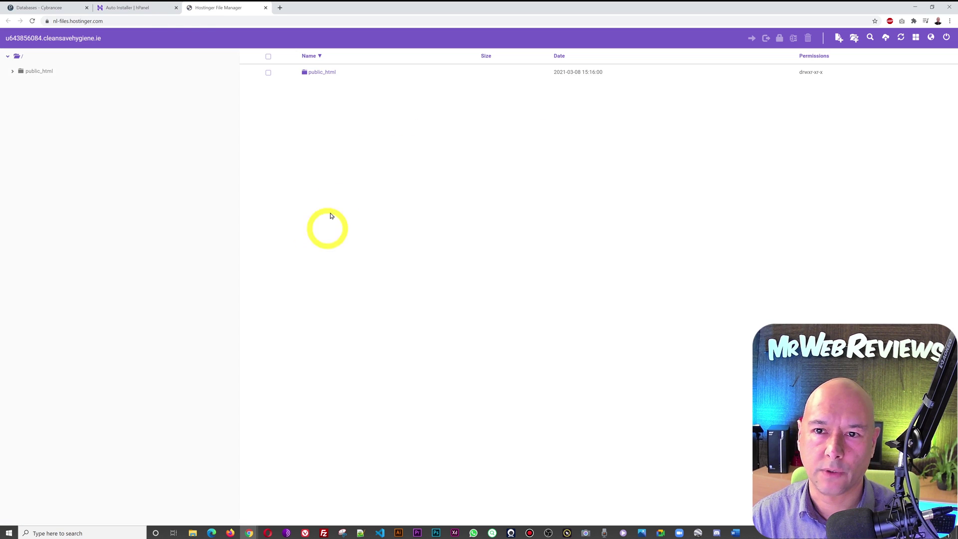
click(322, 74)
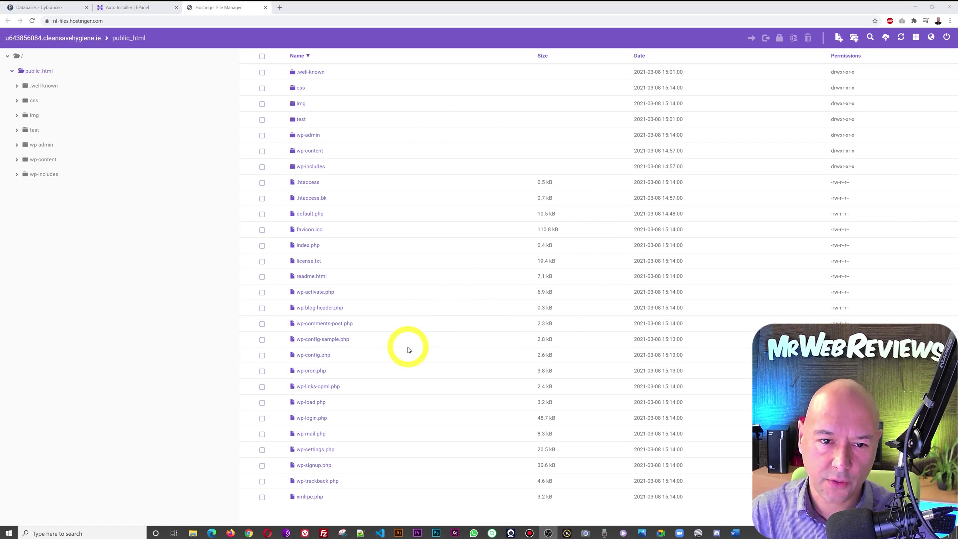
Download wp-config.php from public_html to the Tutorials folder on drive E and clear its selection.
click(263, 357)
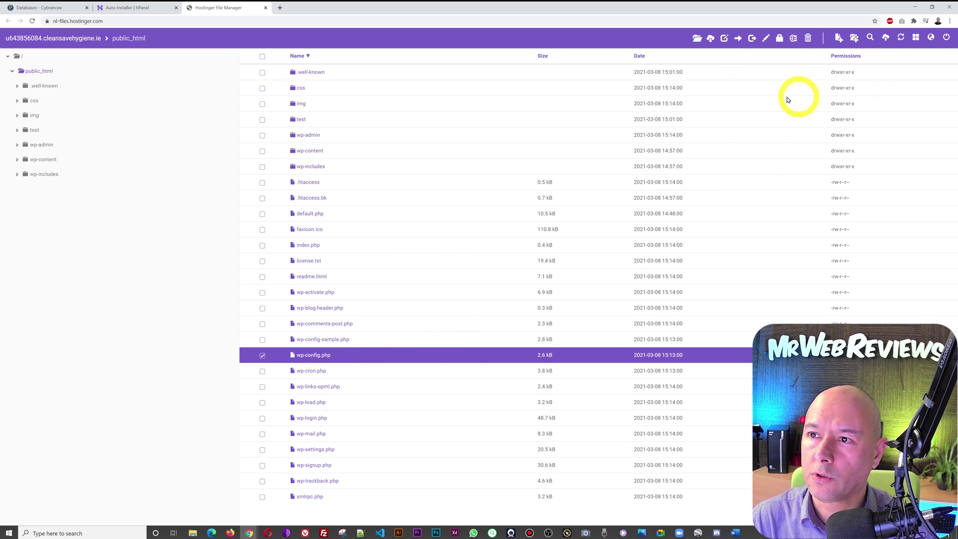
click(710, 40)
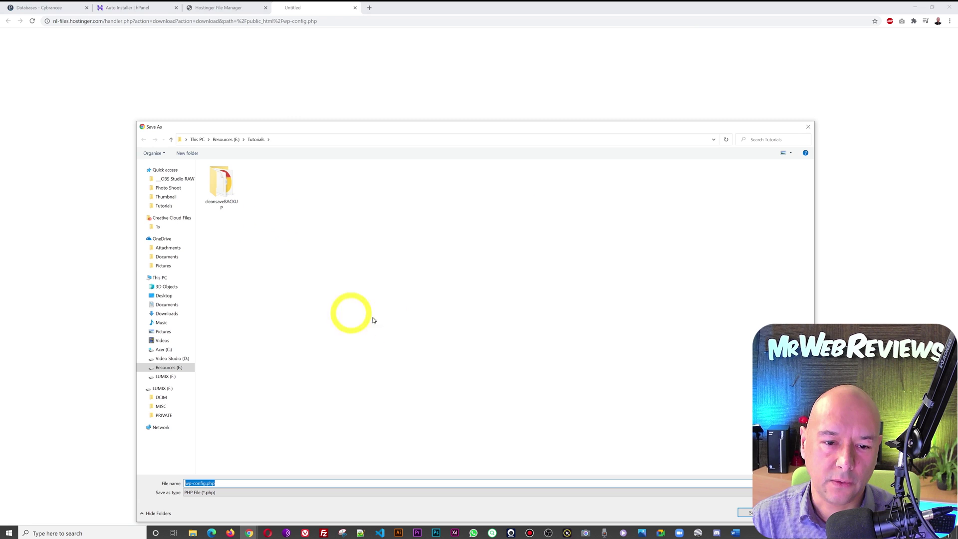
click(741, 514)
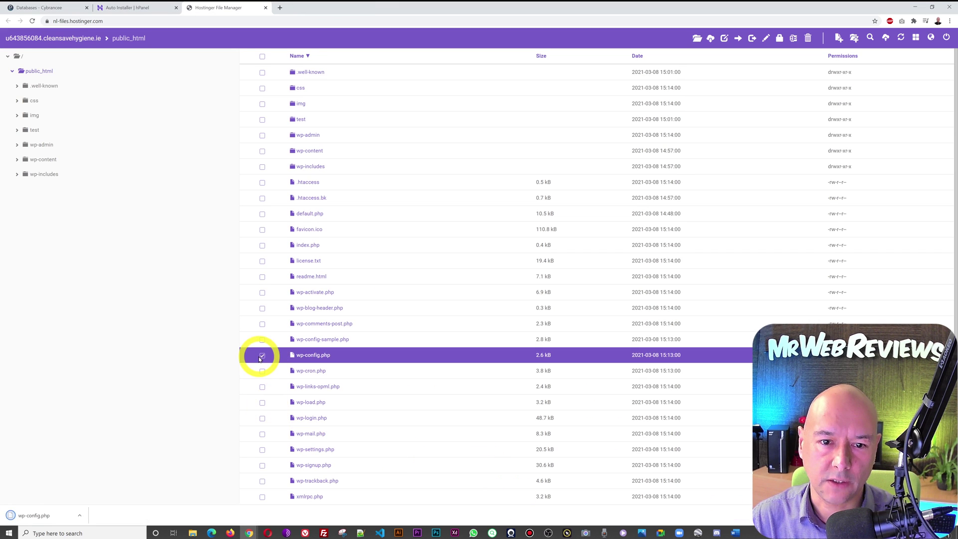
click(262, 355)
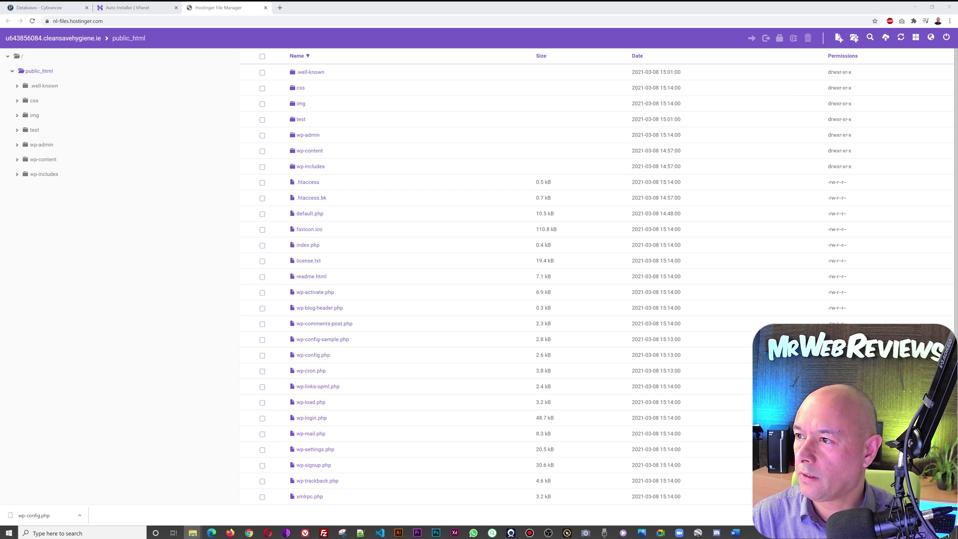
Upload all files and folders from the local cleansaveBACKUP folder to public_html and close the upload dialog.
drag(904, 155, 225, 161)
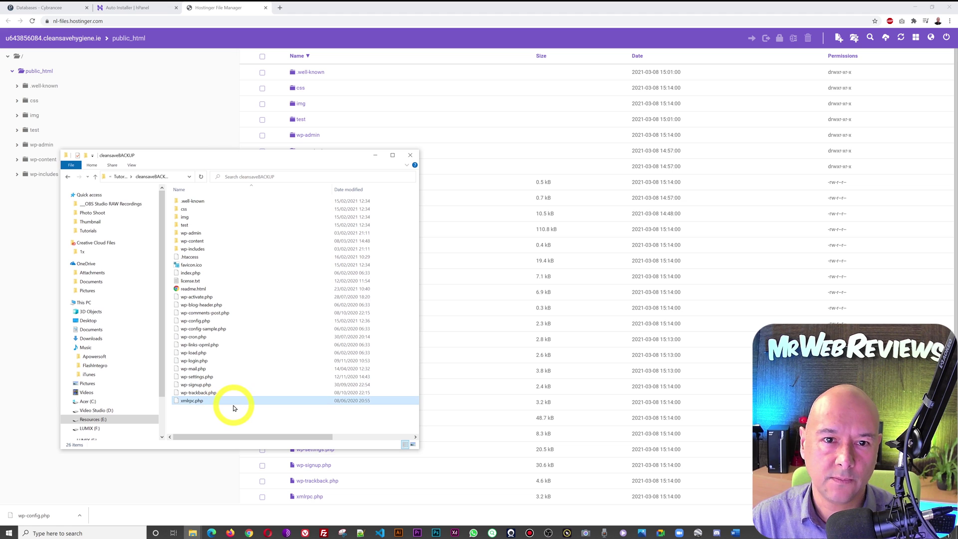
key(ctrl+a)
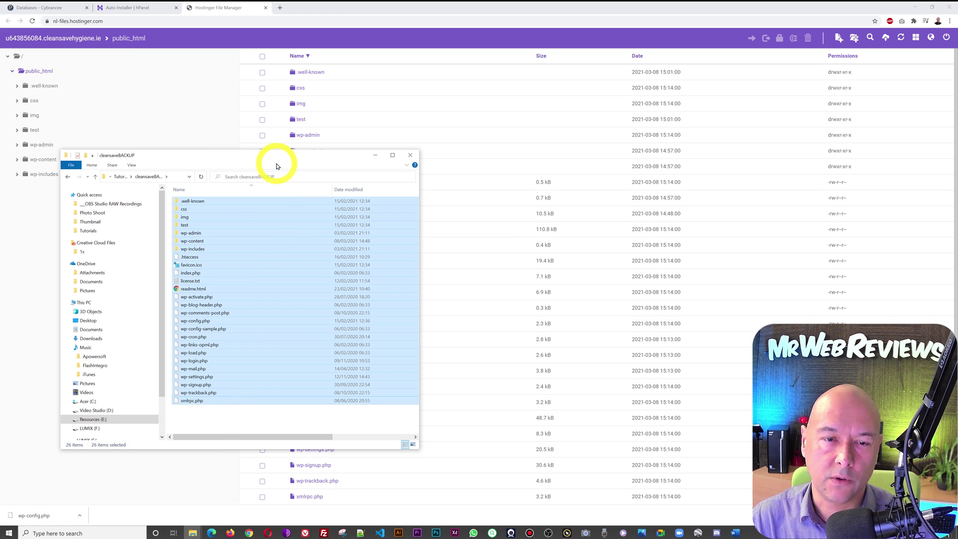
drag(246, 154, 243, 140)
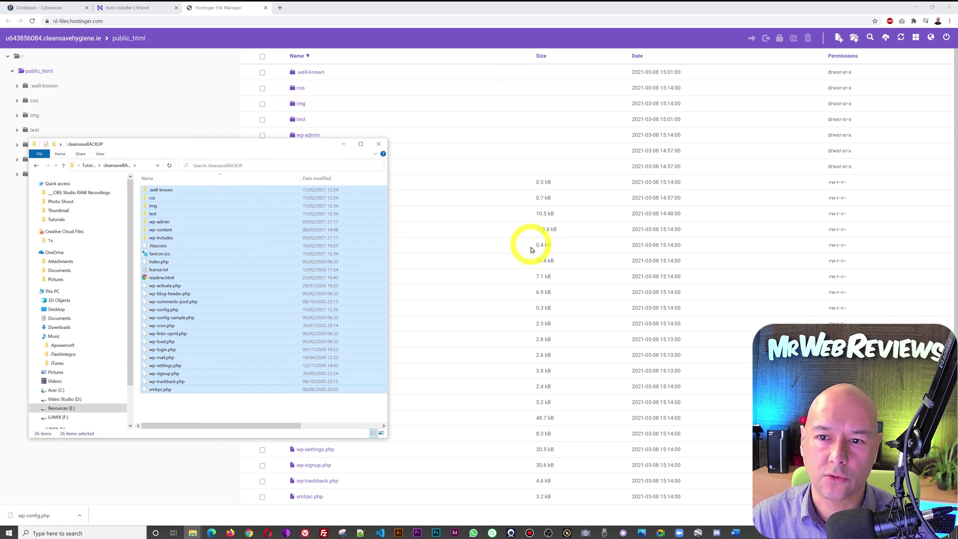
drag(178, 192, 548, 227)
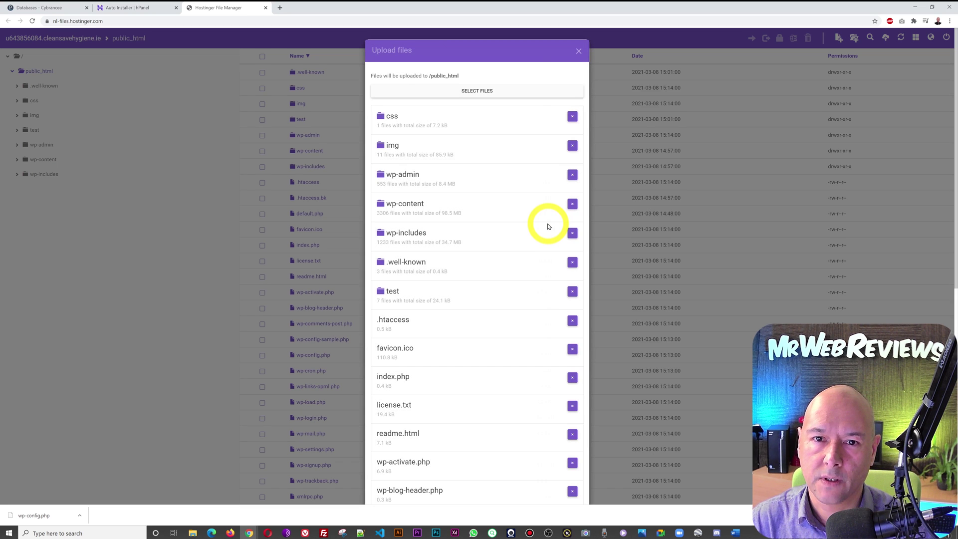
scroll(530, 150, down, 9)
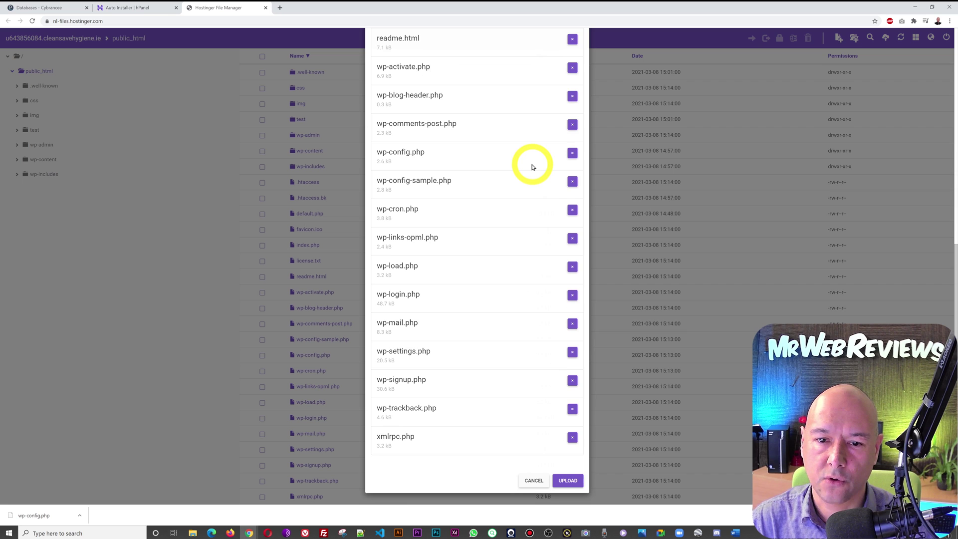
click(572, 481)
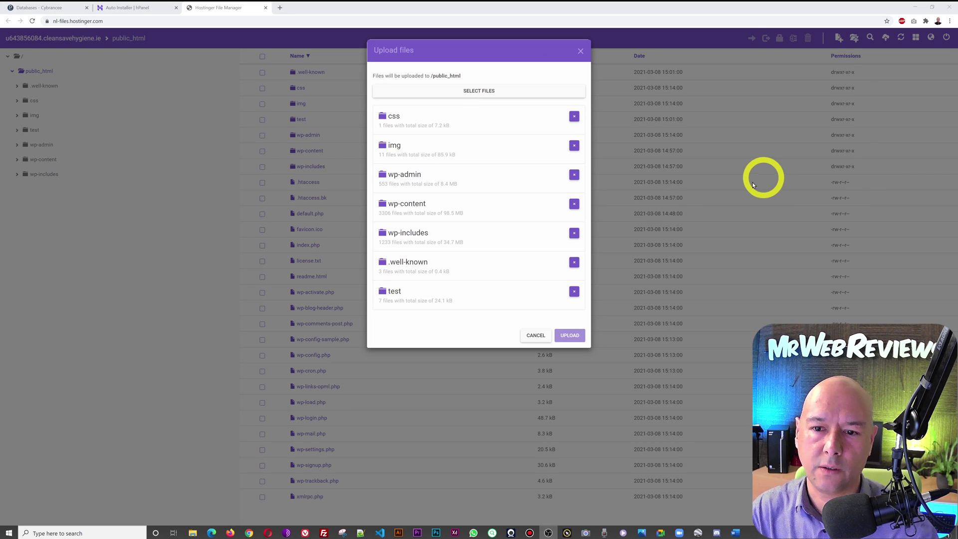
click(580, 51)
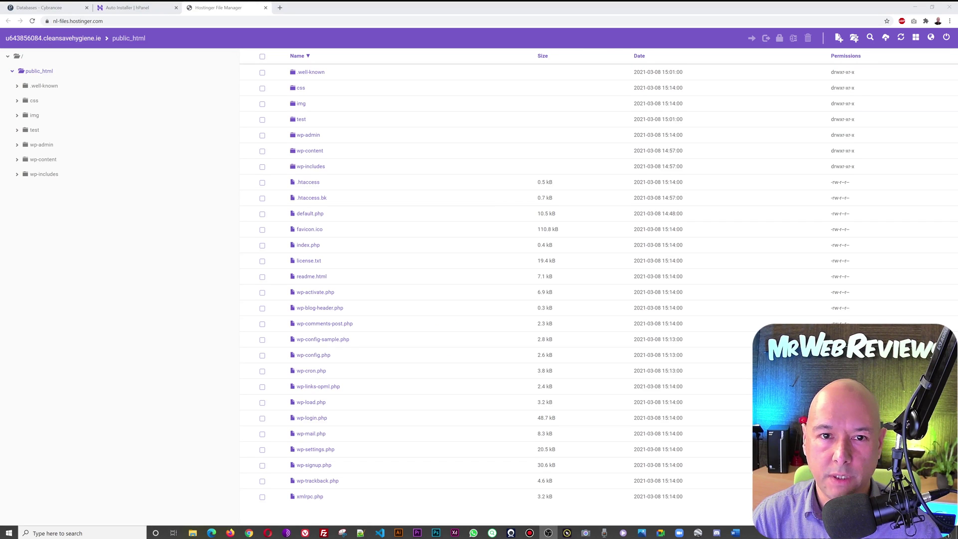
Upload the downloaded wp-config.php from the Tutorials folder to public_html.
drag(957, 115, 178, 185)
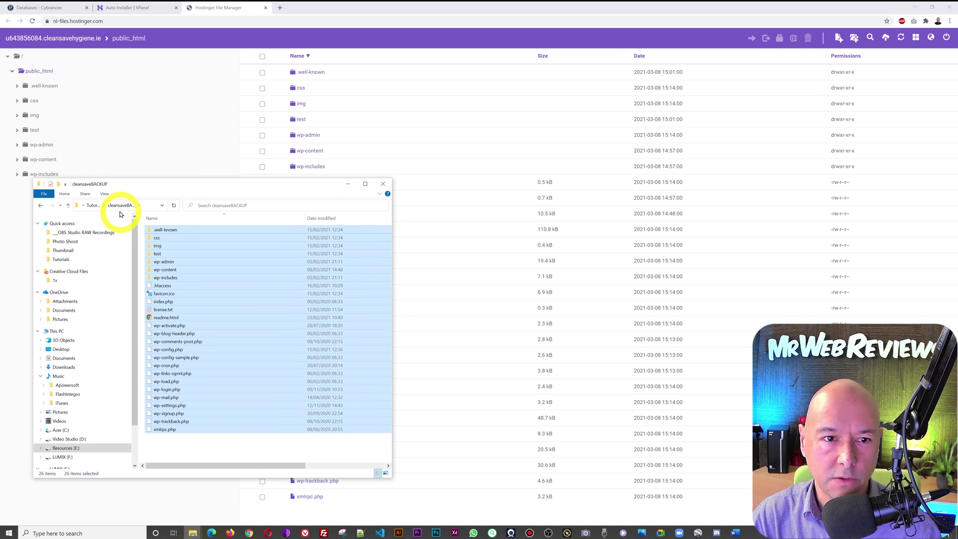
click(95, 206)
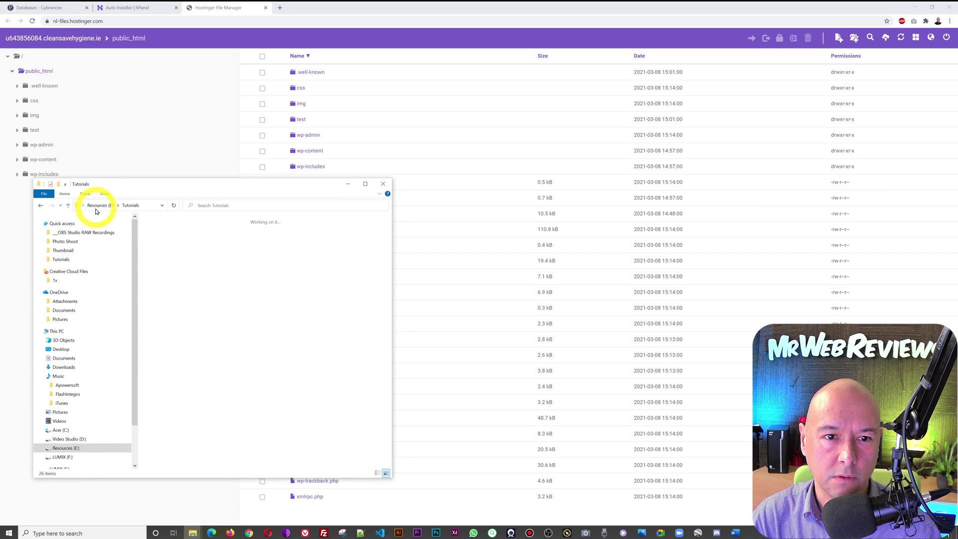
click(292, 247)
drag(294, 247, 549, 197)
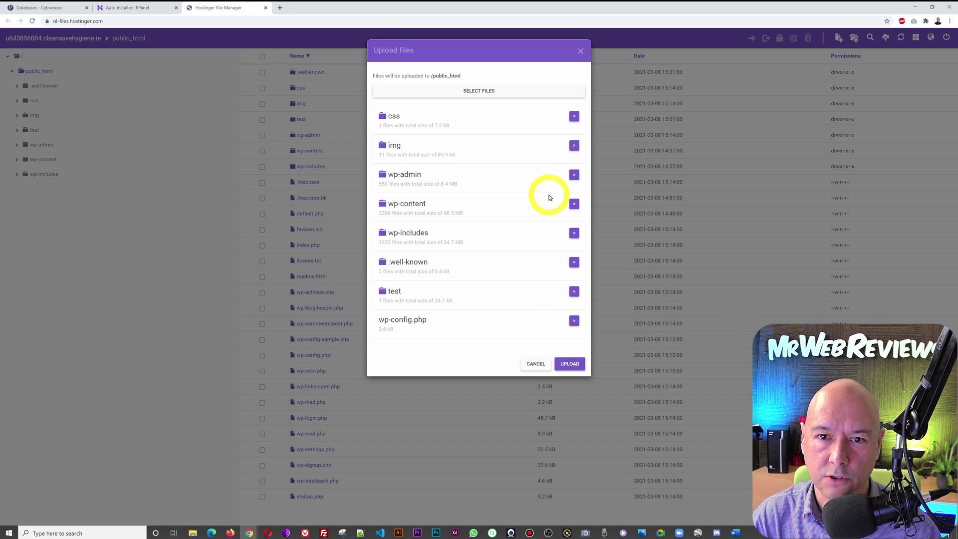
click(566, 363)
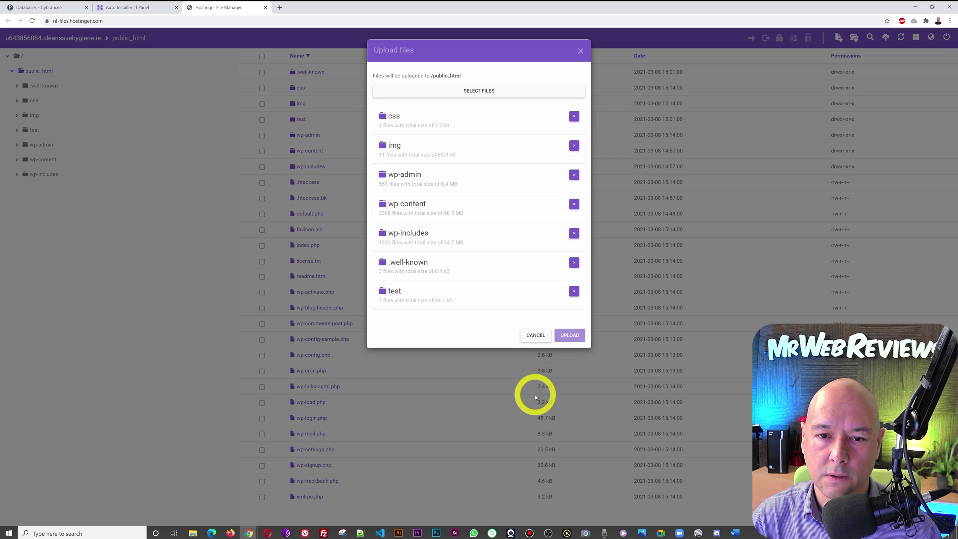
Close the upload dialog and open the cleansavehygiene.ie database in phpMyAdmin from Hostinger's control panel.
click(581, 50)
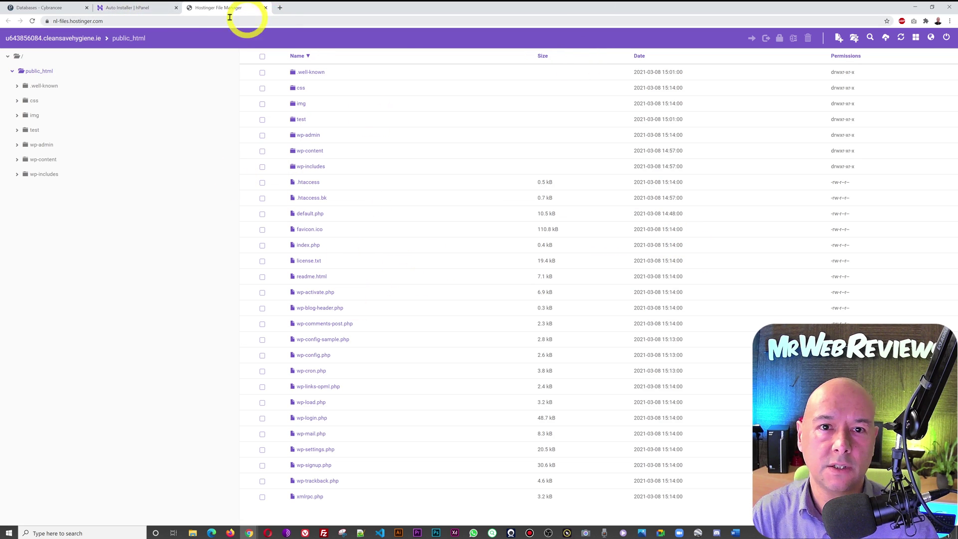
click(124, 9)
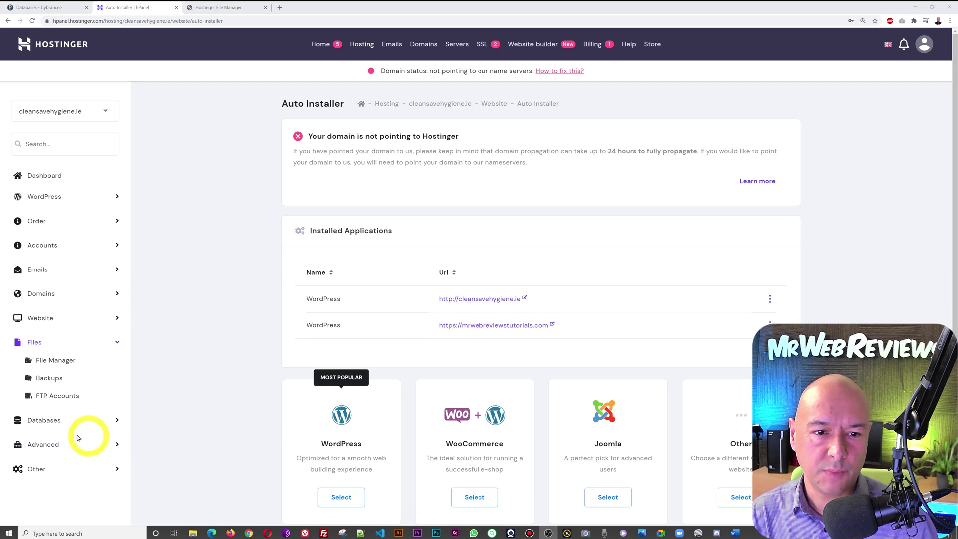
click(47, 421)
click(61, 409)
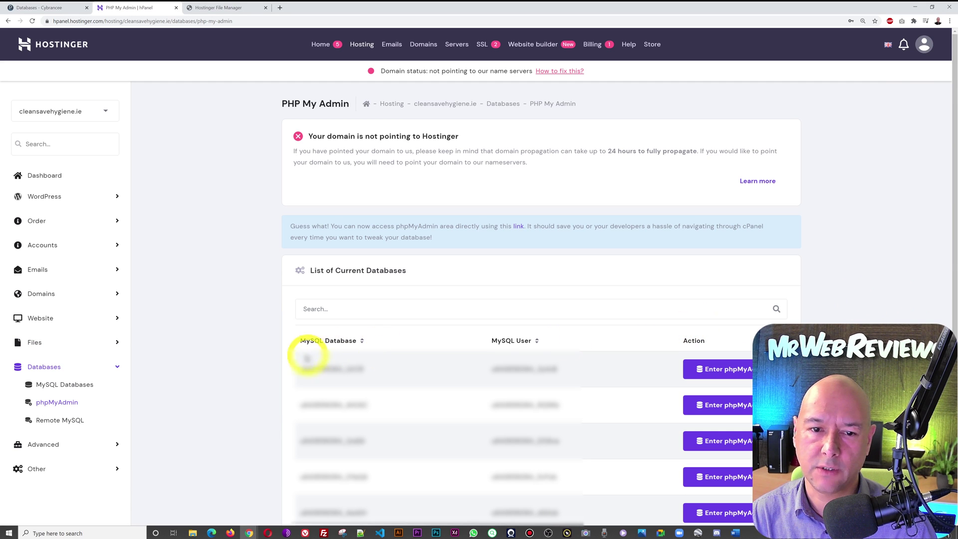
click(750, 370)
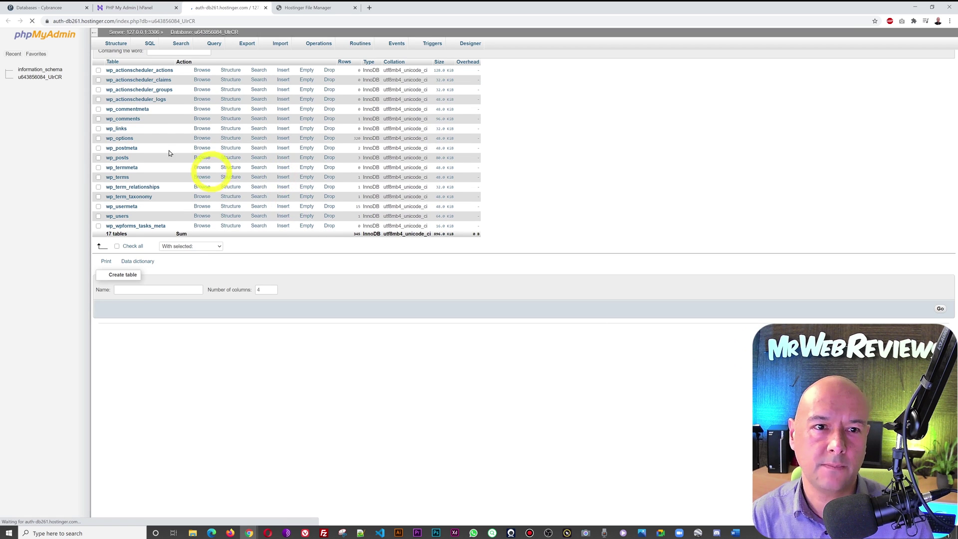
Drop all existing WordPress tables from the Hostinger site database, keeping foreign key checks enabled.
click(49, 79)
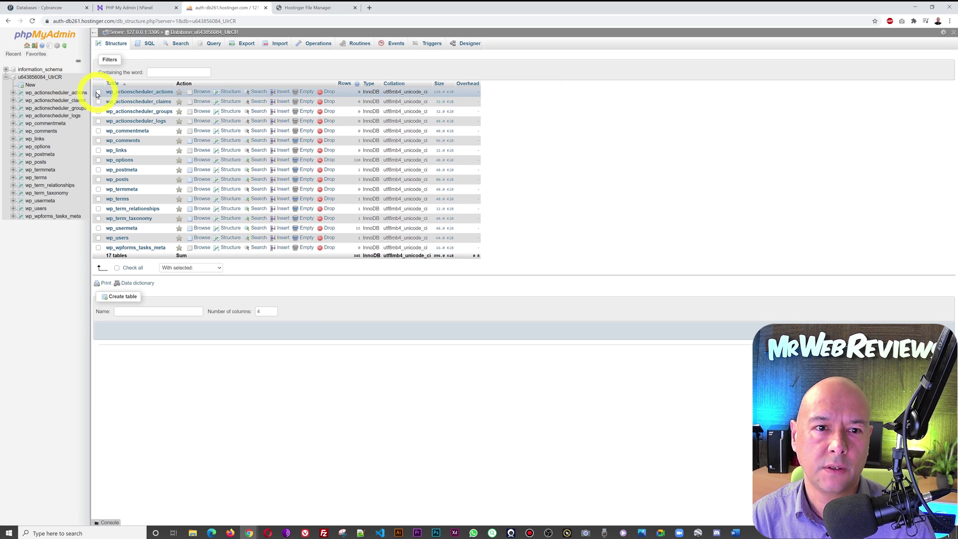
click(117, 267)
click(183, 268)
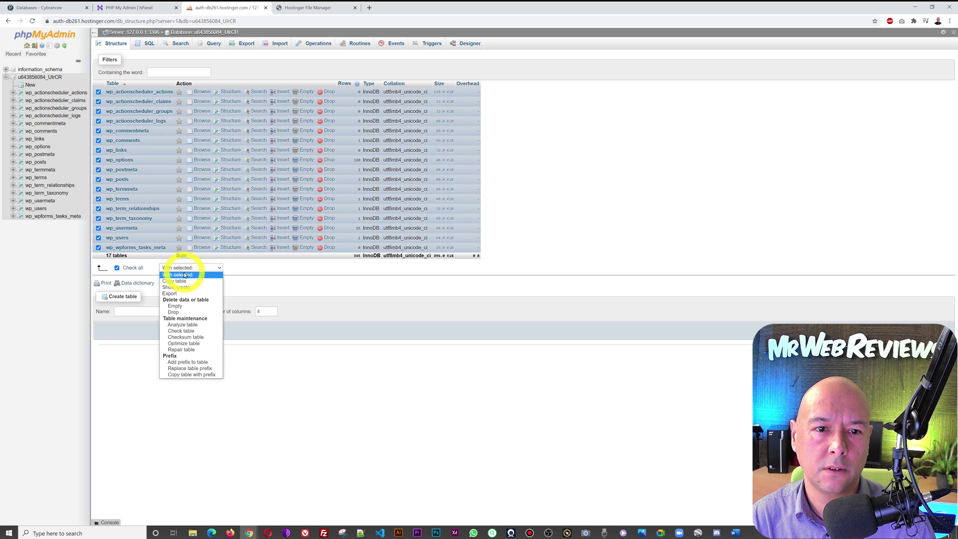
click(189, 312)
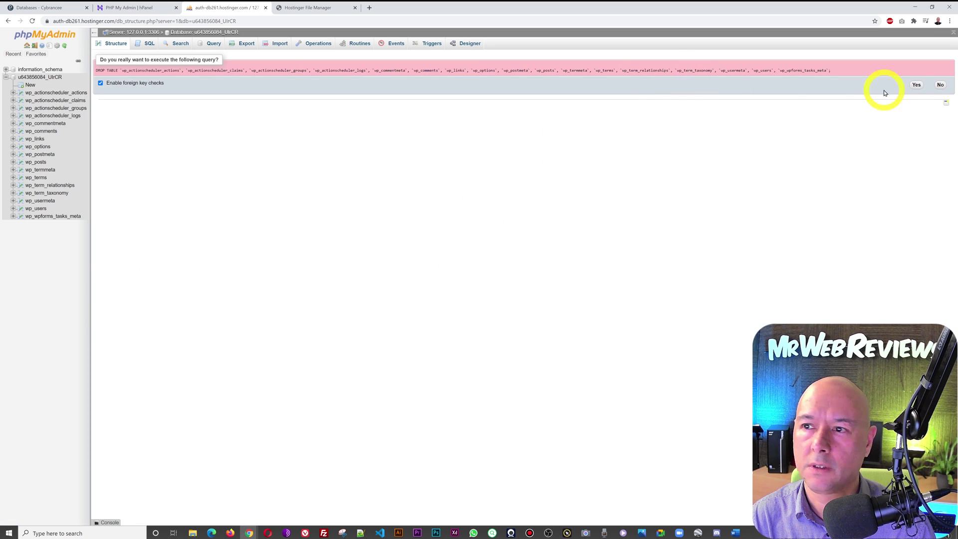
click(916, 85)
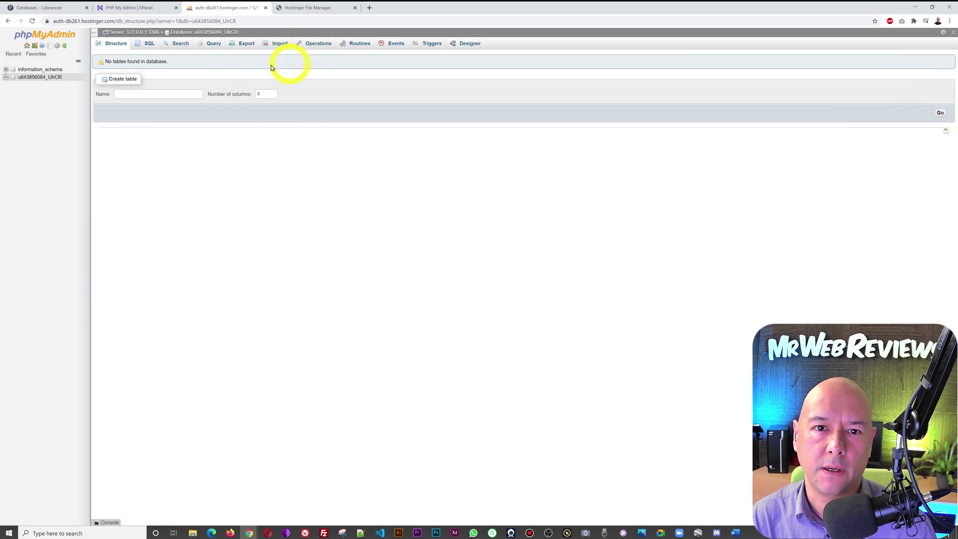
Import the backup file mrwebrev_wp_2isa7.sql from the Tutorials folder into the emptied database in SQL format.
click(281, 44)
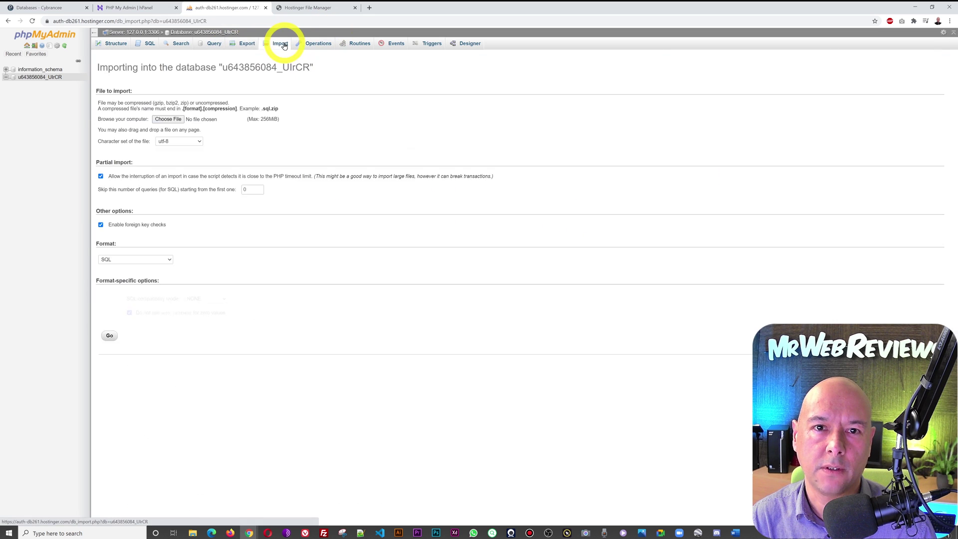
click(177, 119)
click(313, 202)
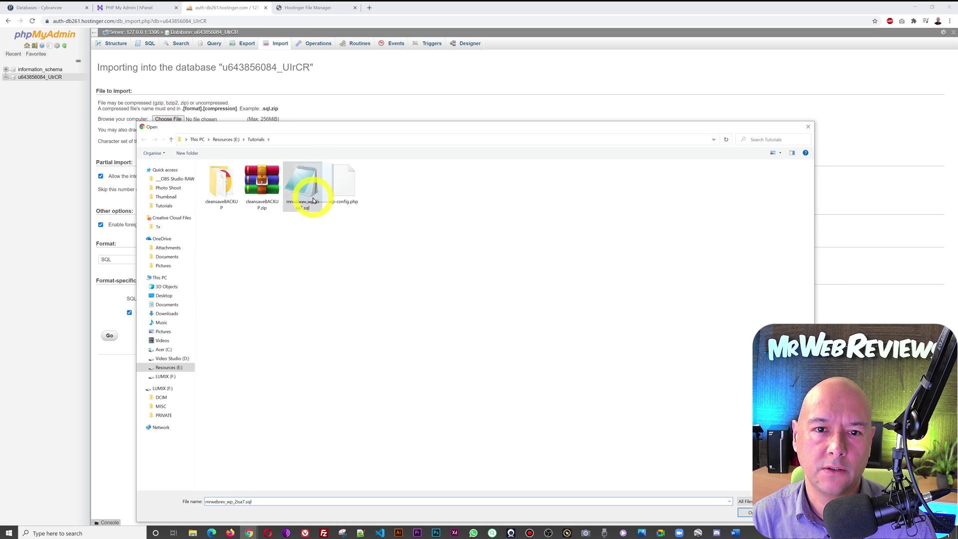
click(748, 516)
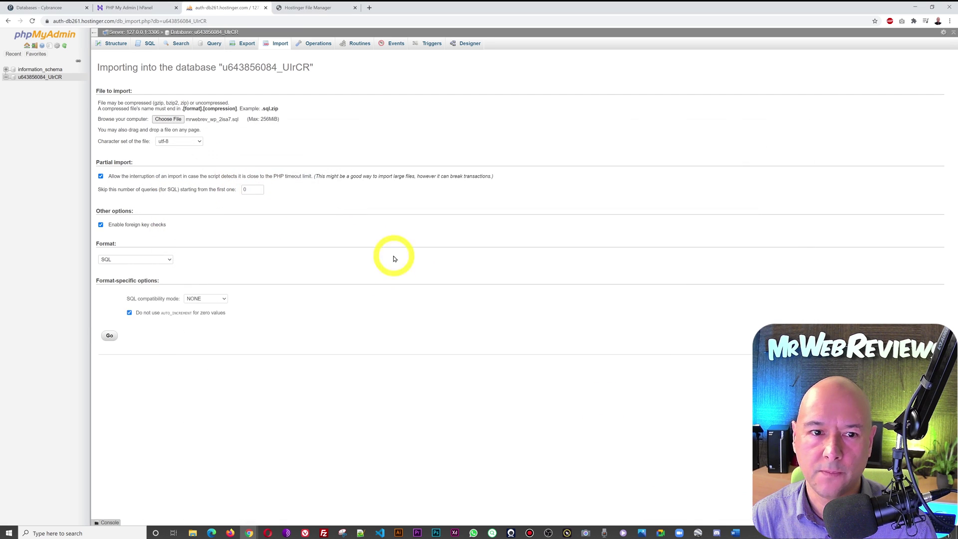
click(112, 336)
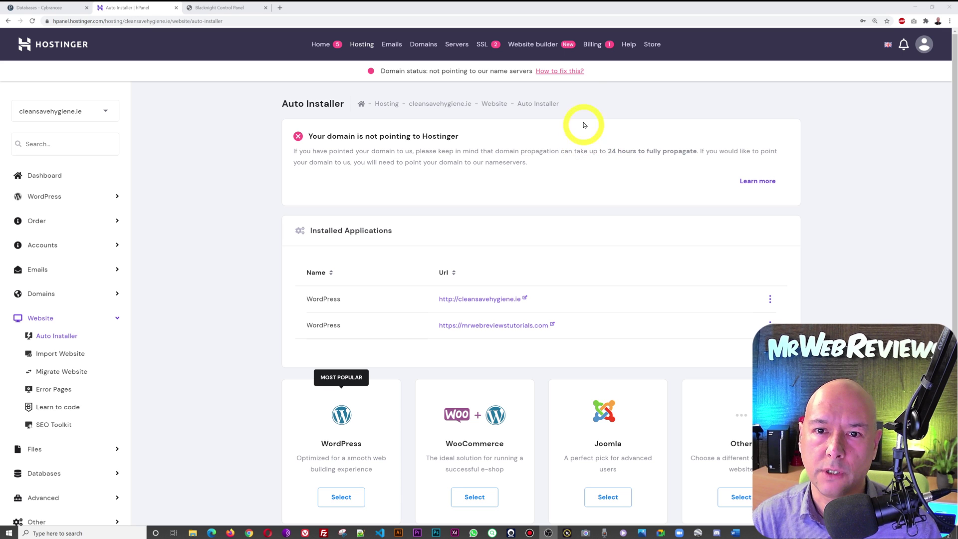
Copy Hostinger's first nameserver, ns1.dns-parking.com, and switch to the cleansavehygiene.ie domain page in Blacknight Control Panel.
click(563, 73)
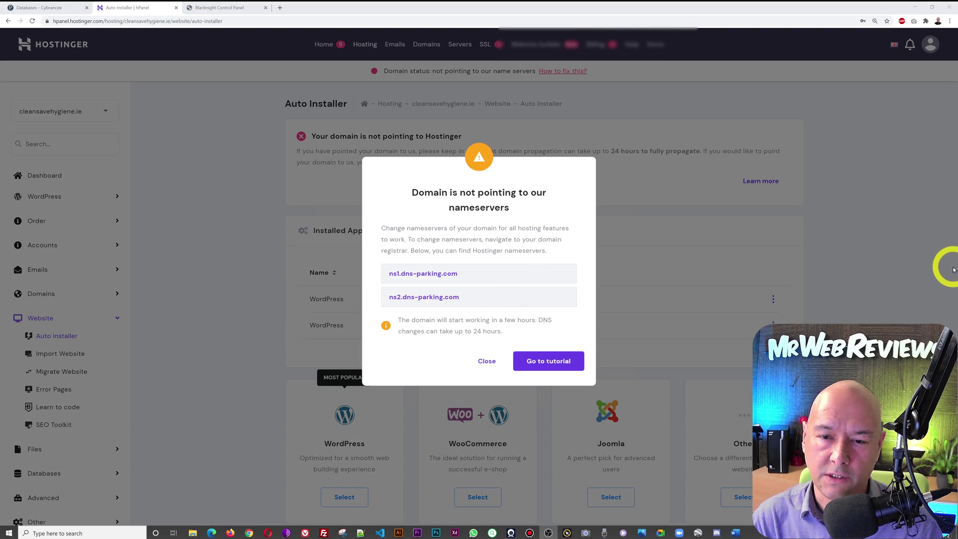
drag(469, 276, 406, 281)
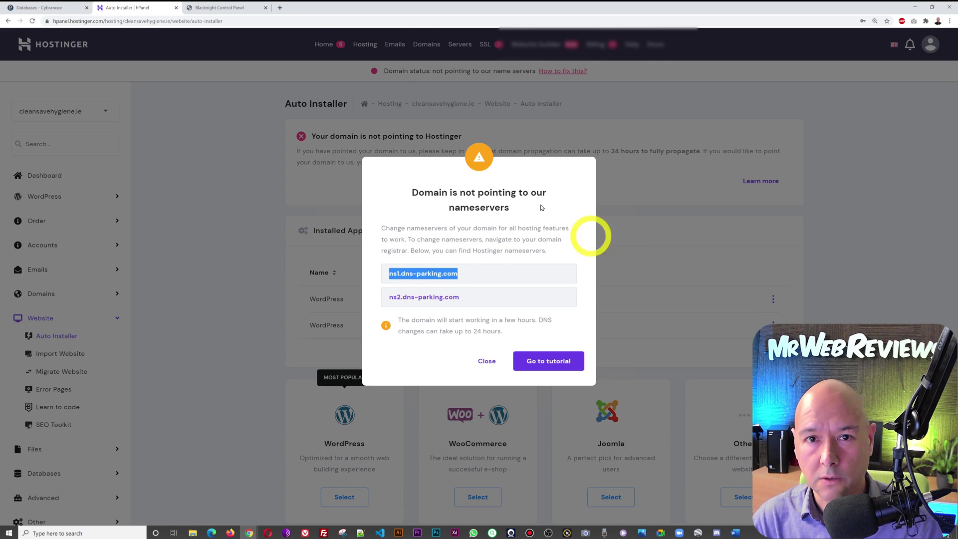
click(240, 8)
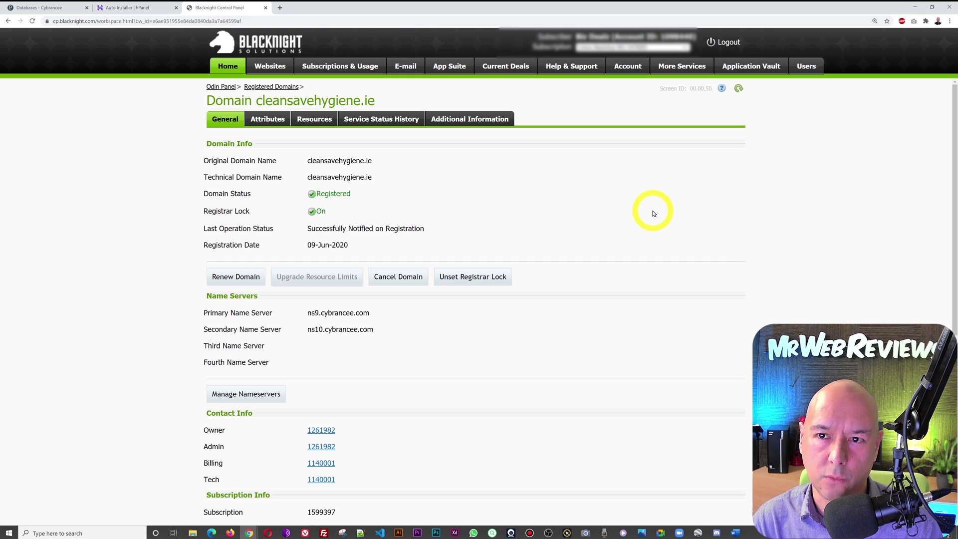
scroll(653, 214, down, 1)
scroll(652, 209, up, 1)
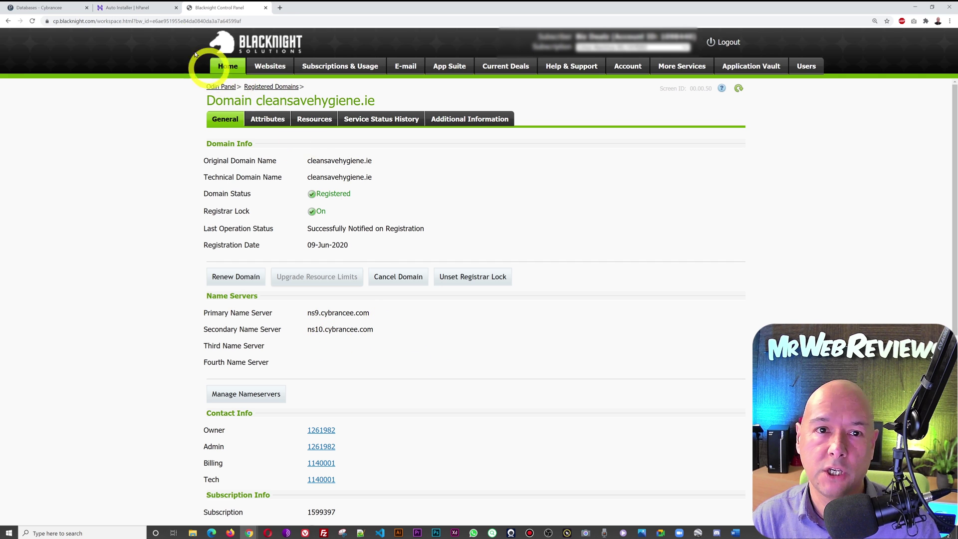
click(142, 8)
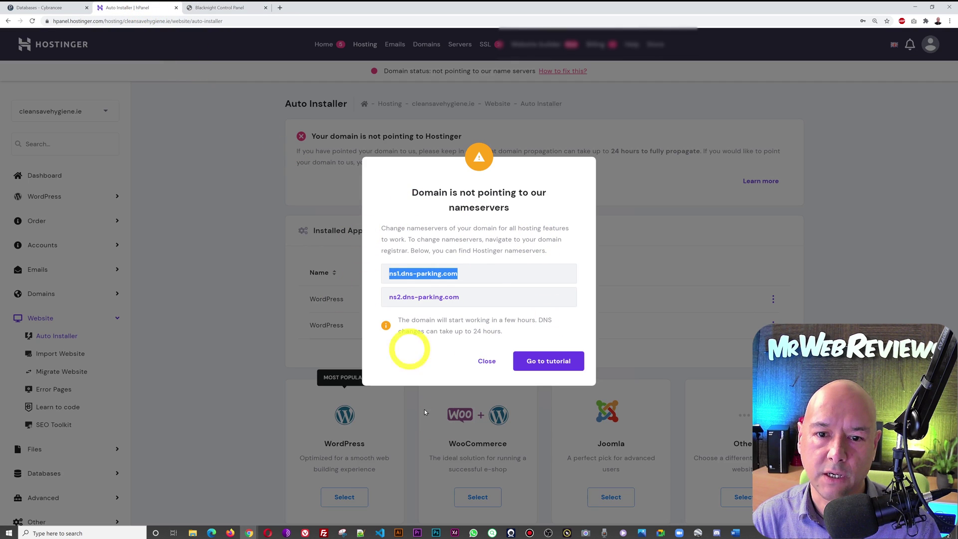
click(211, 9)
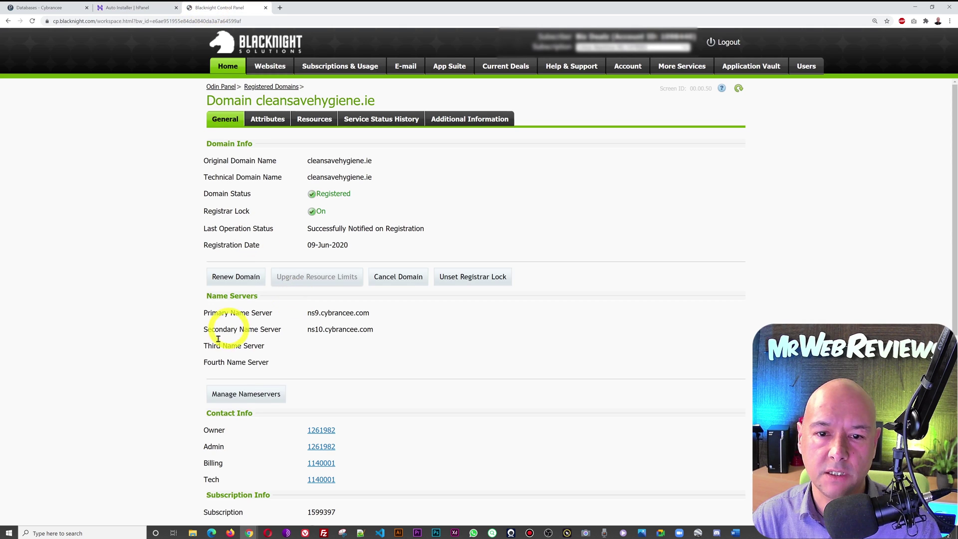
Open nameserver management for cleansavehygiene.ie and set the primary name server to ns1.dns-parking.com.
click(258, 394)
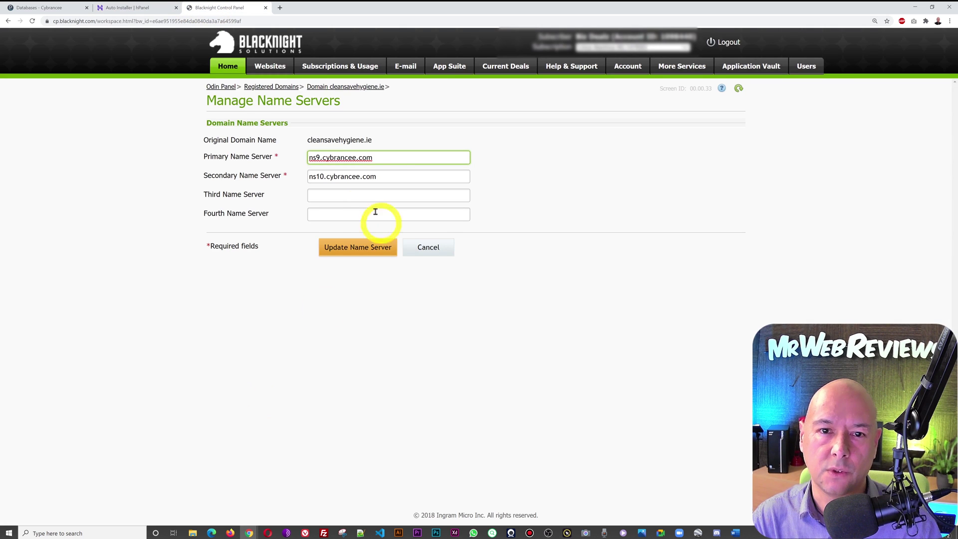
drag(387, 156, 299, 156)
text(ns1.dns-parking.com)
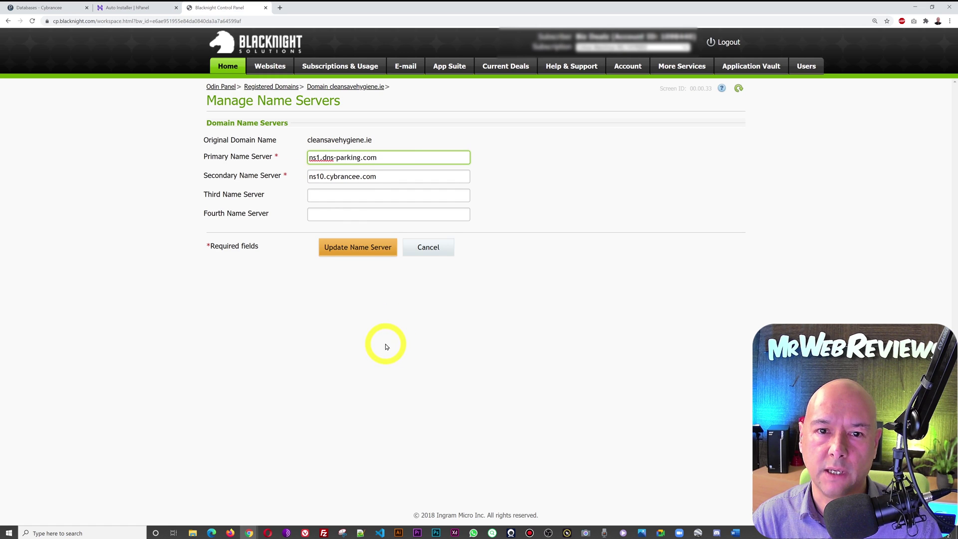
Set the secondary name server to ns2.dns-parking.com, copied from Hostinger, and save the domain's name servers.
click(115, 8)
drag(474, 301, 387, 299)
key(ctrl+c)
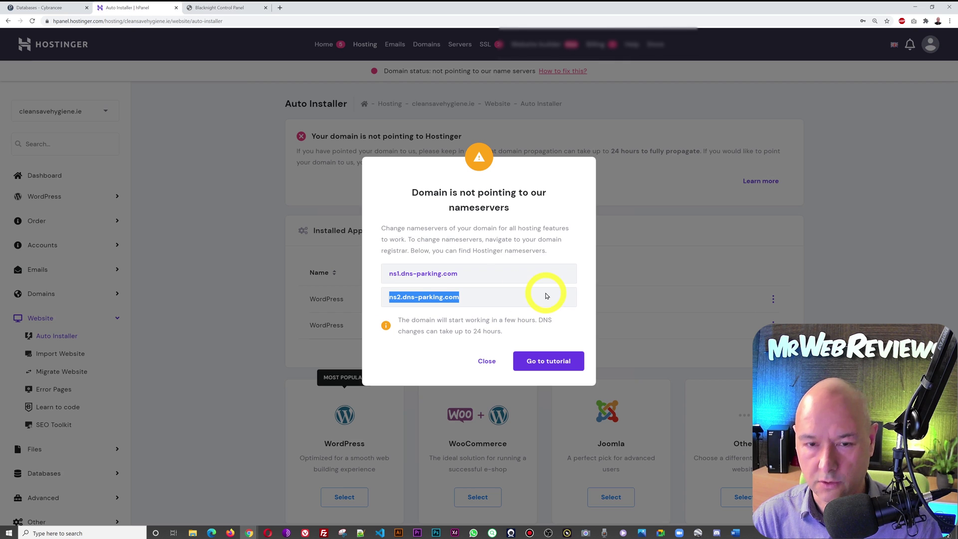
click(193, 8)
drag(388, 183, 295, 177)
key(ctrl+v)
click(366, 254)
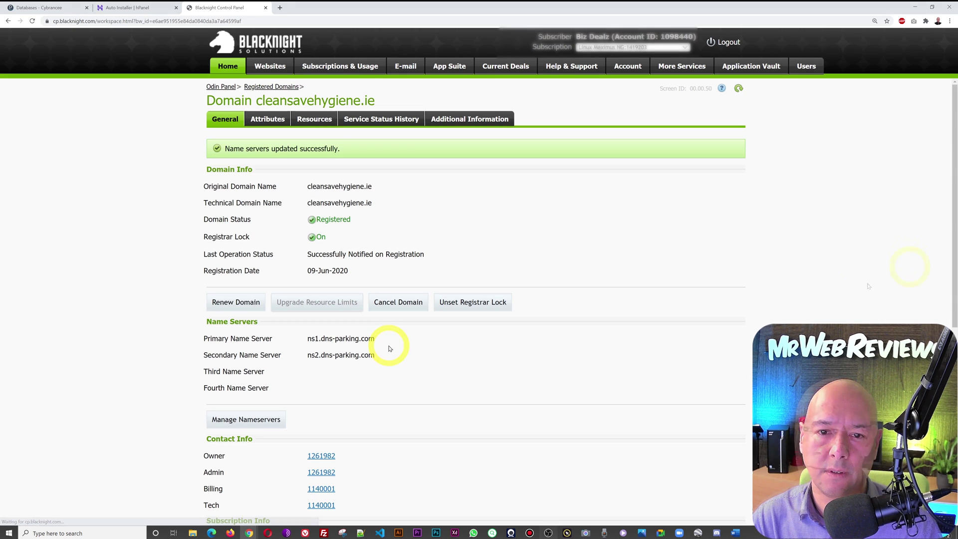
Close Hostinger's nameserver notice, then find dnschecker.org in a new tab by searching for "check dns propagation" and accept its privacy prompt.
click(145, 10)
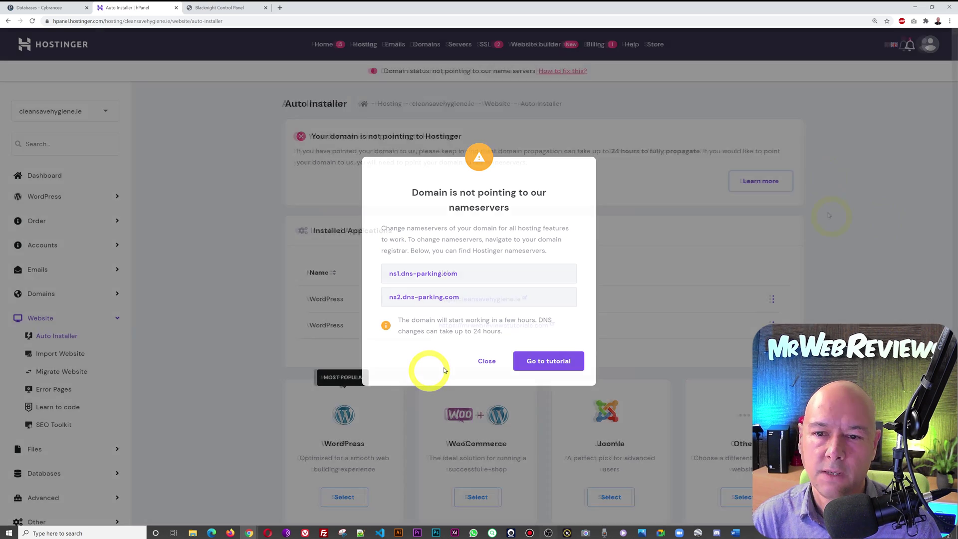
click(487, 361)
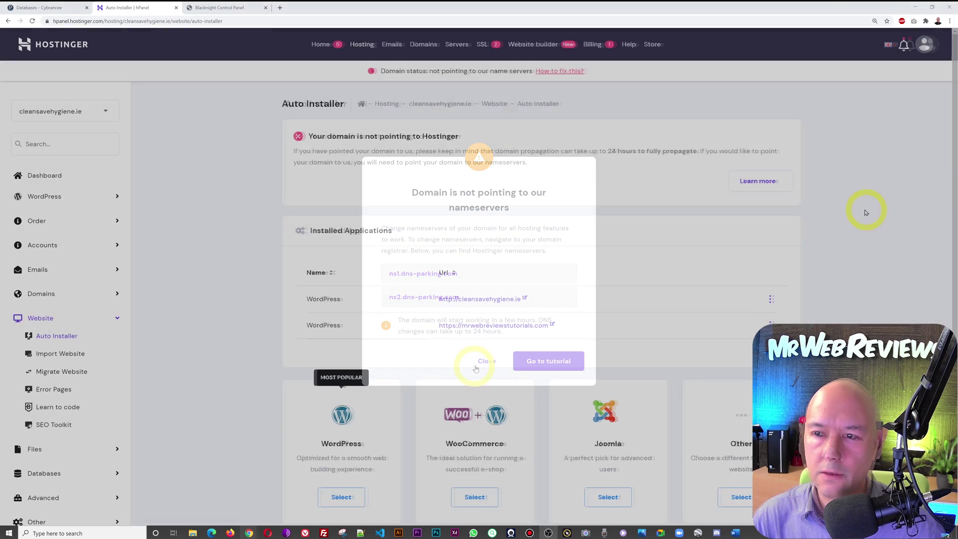
click(278, 9)
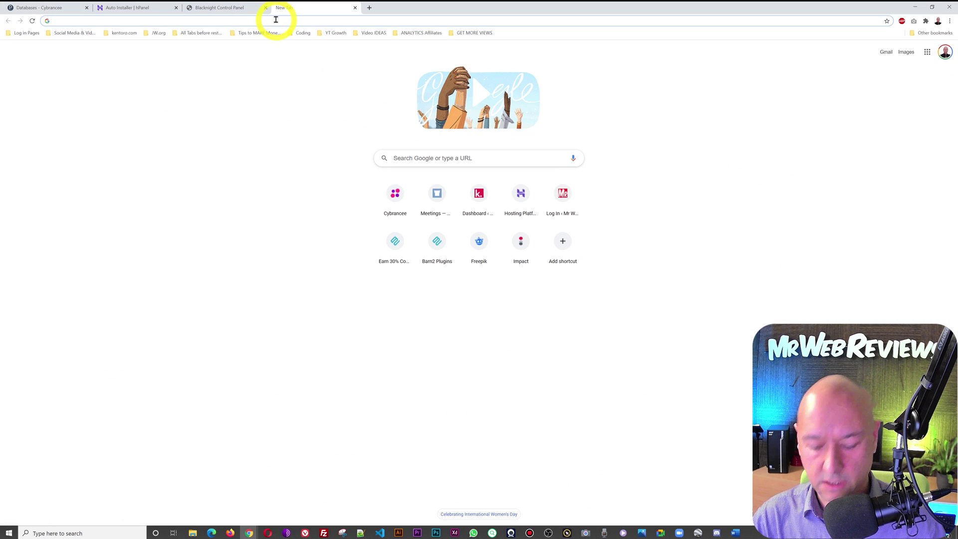
text(check dns propagation)
key(Return)
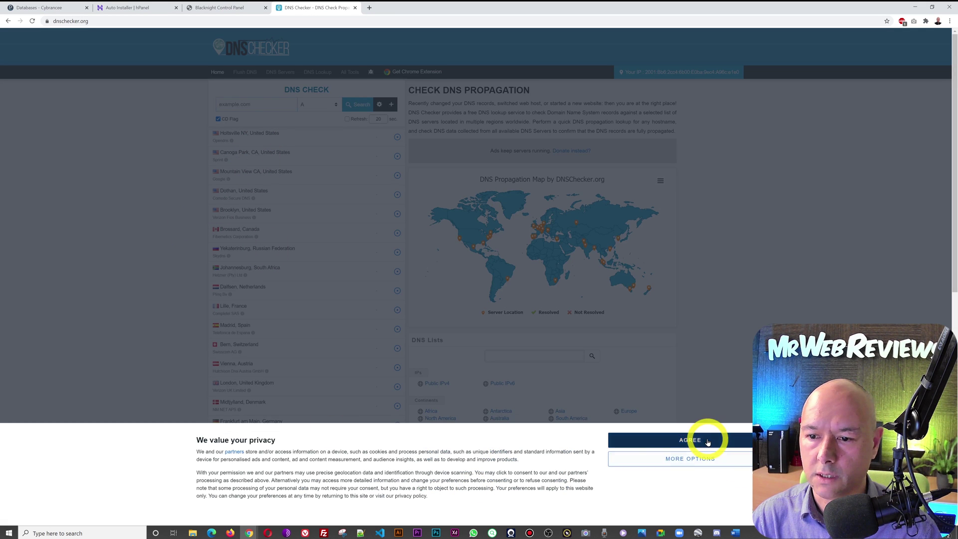
click(705, 439)
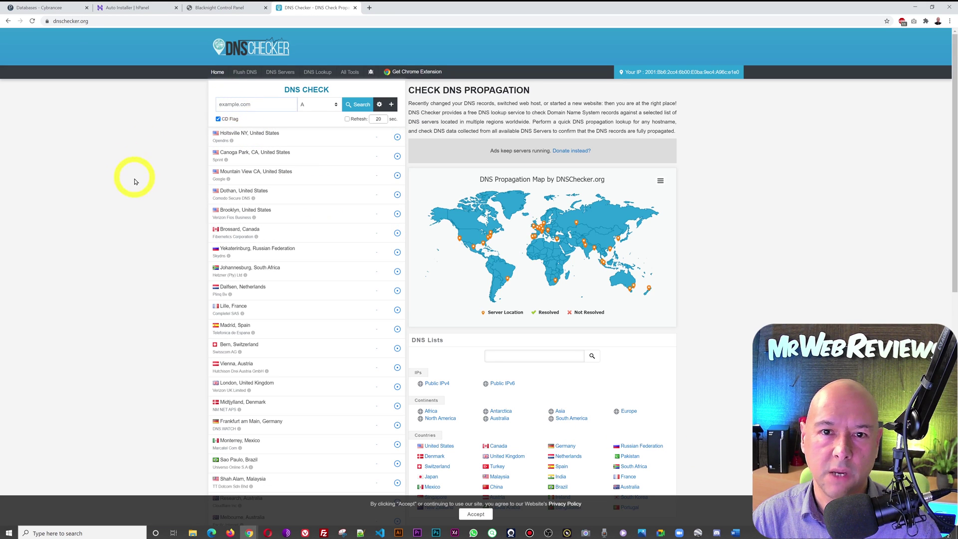
Look up the NS records of cleansavehygiene.ie and examine the name servers returned for each worldwide location.
text(cleansa)
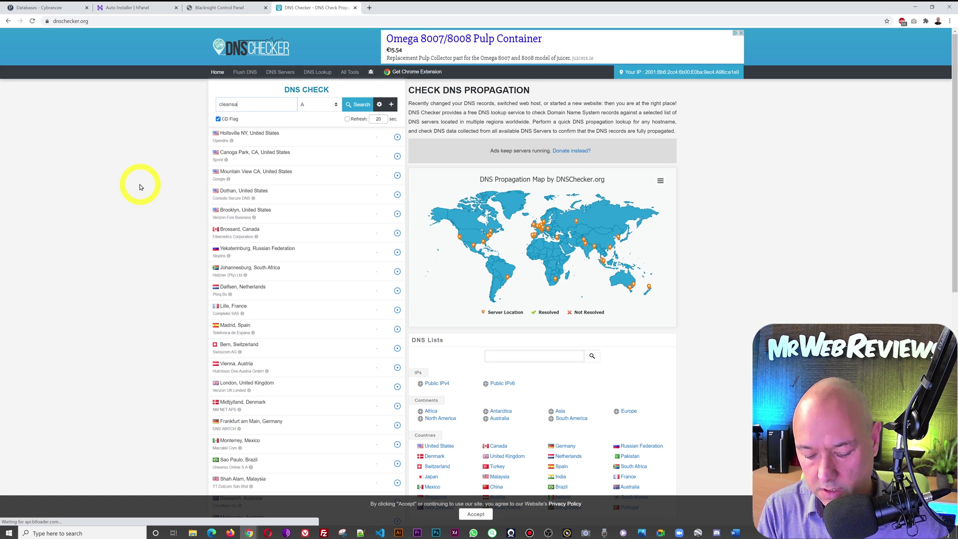
text(vehygiene.ie)
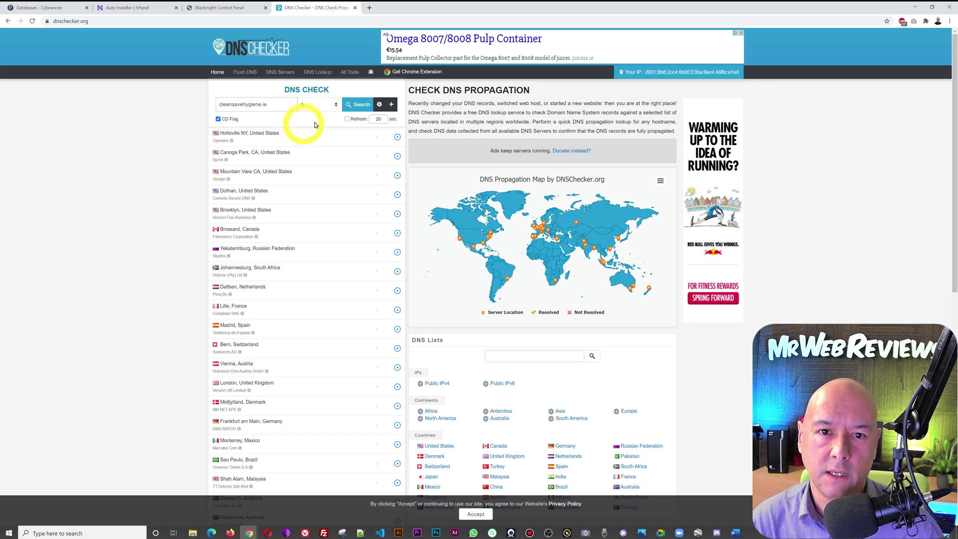
click(330, 104)
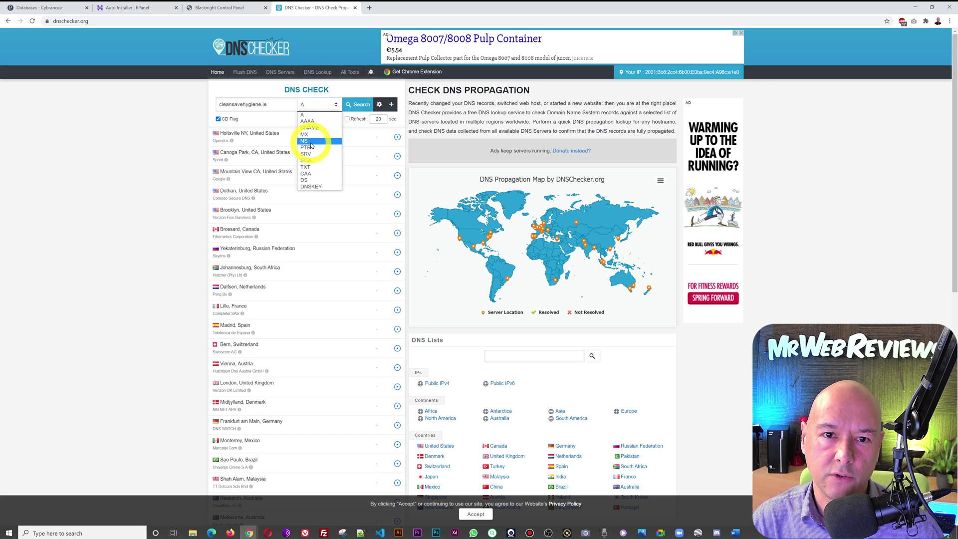
click(308, 141)
click(355, 105)
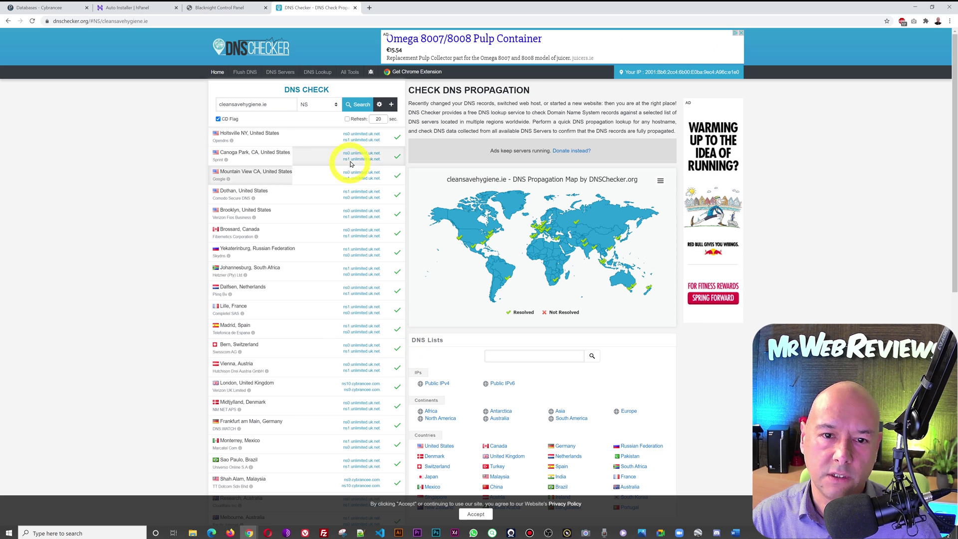
scroll(344, 399, down, 3)
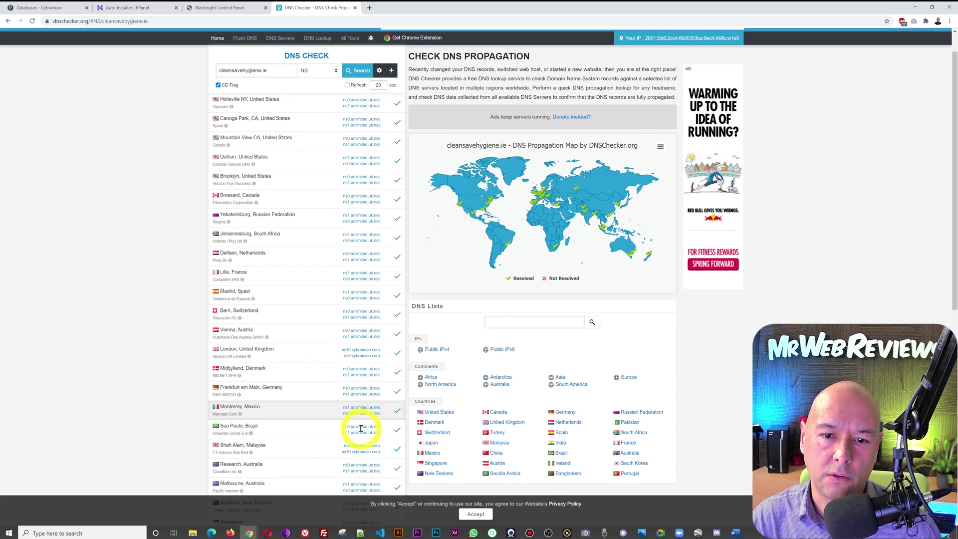
scroll(360, 428, down, 3)
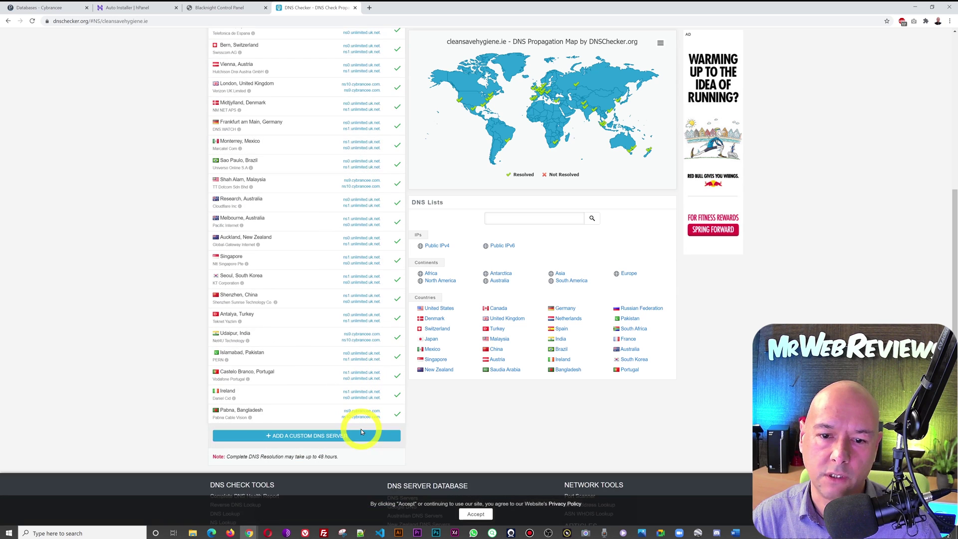
scroll(414, 440, up, 2)
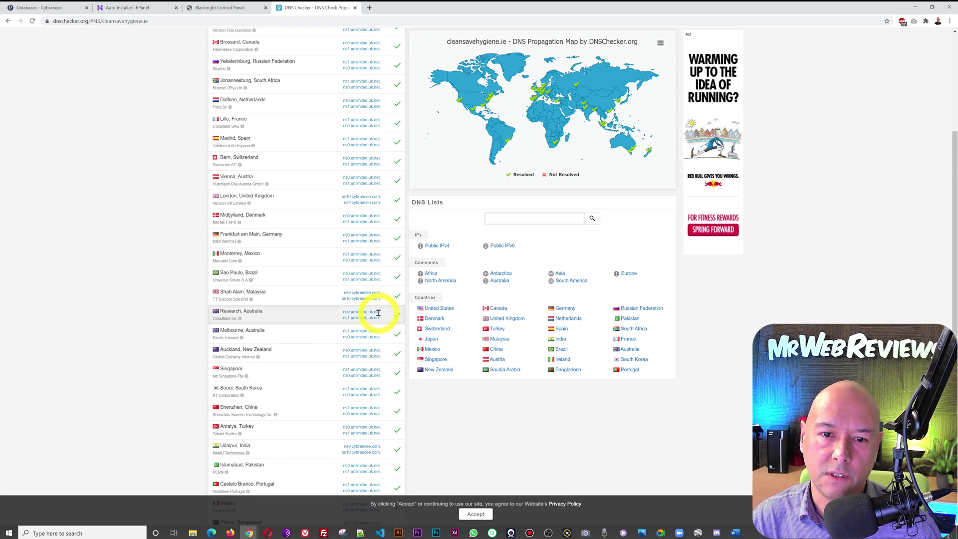
scroll(370, 299, up, 4)
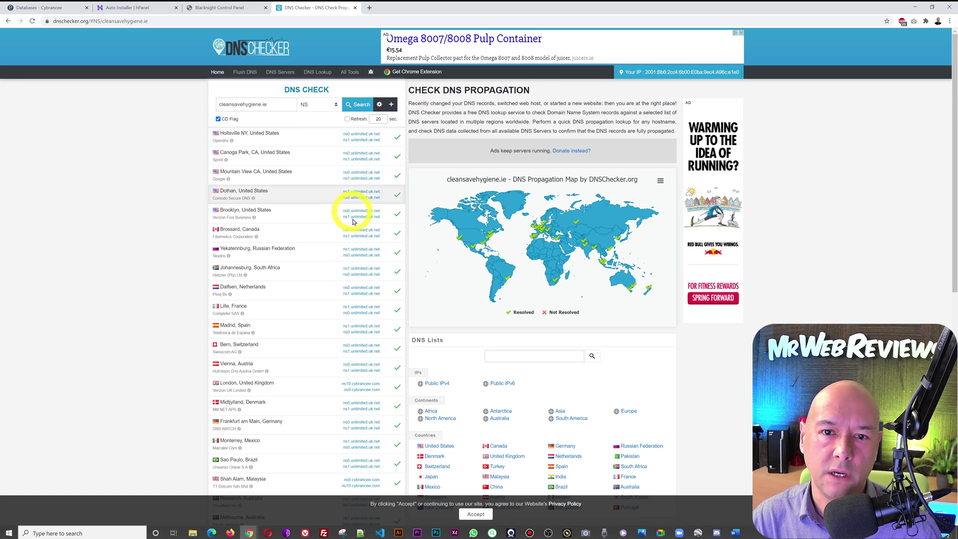
Compare the nameservers required by Hostinger with those listed in the DNS Checker results for cleansavehygiene.ie.
click(139, 7)
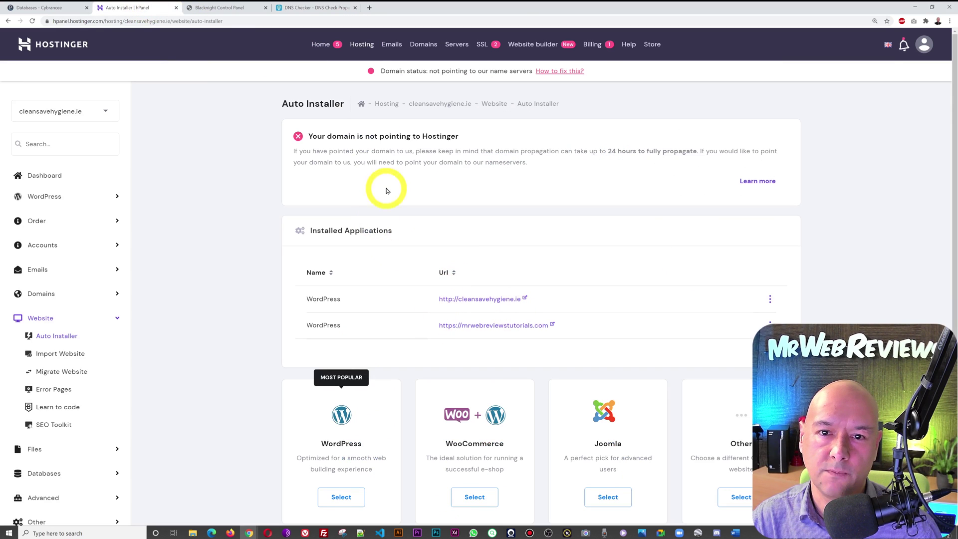
click(570, 75)
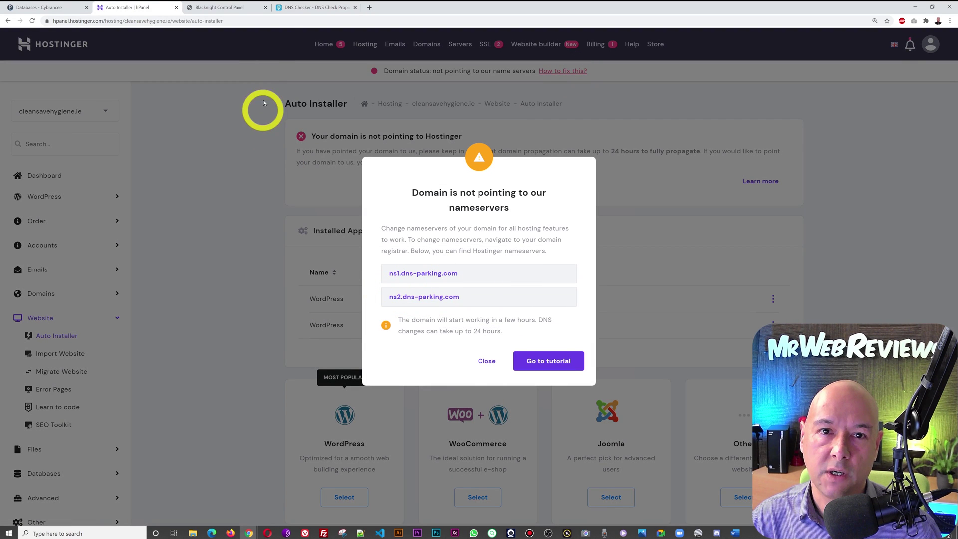
click(295, 7)
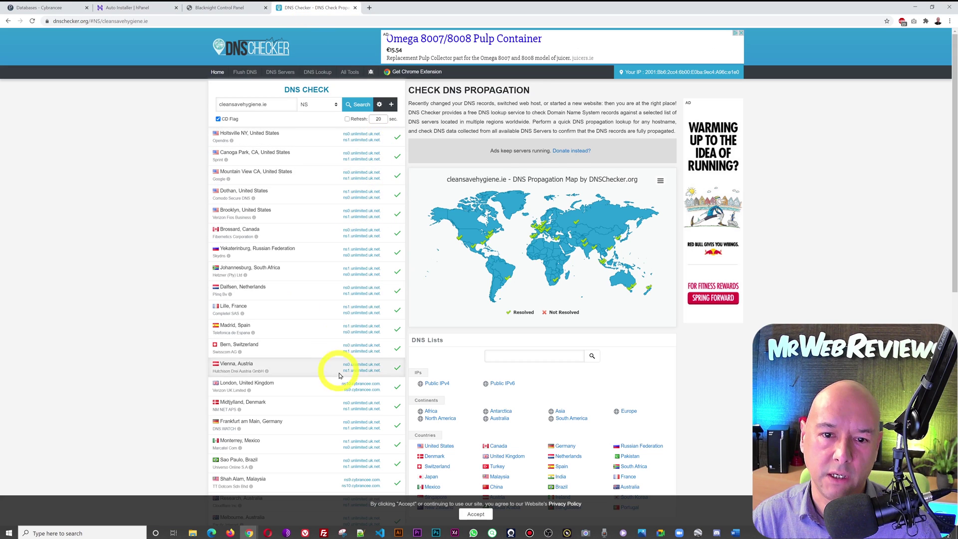
scroll(343, 373, down, 6)
scroll(343, 373, up, 6)
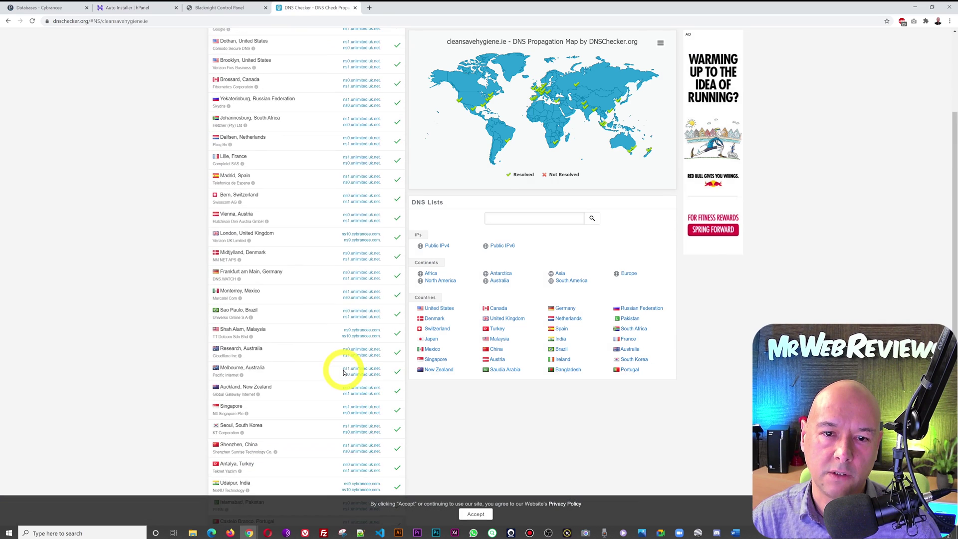